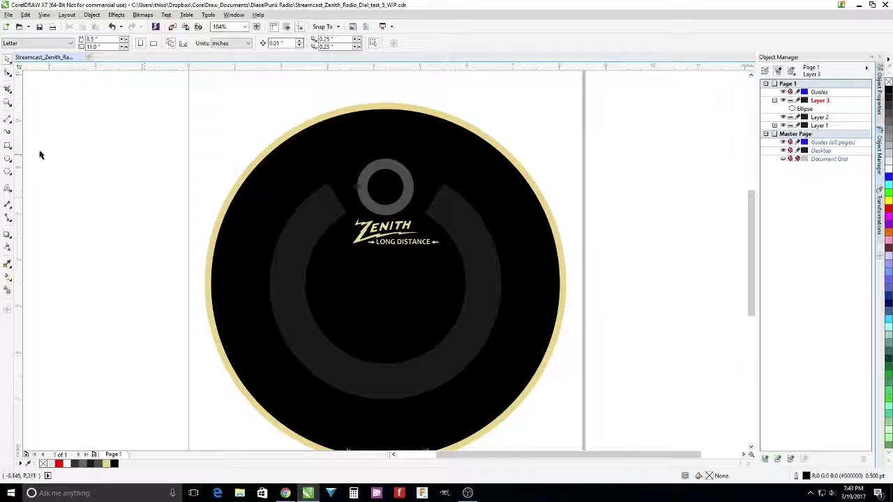
- Draw a short vertical freehand line just above the top of the dial
left_click(9, 120)
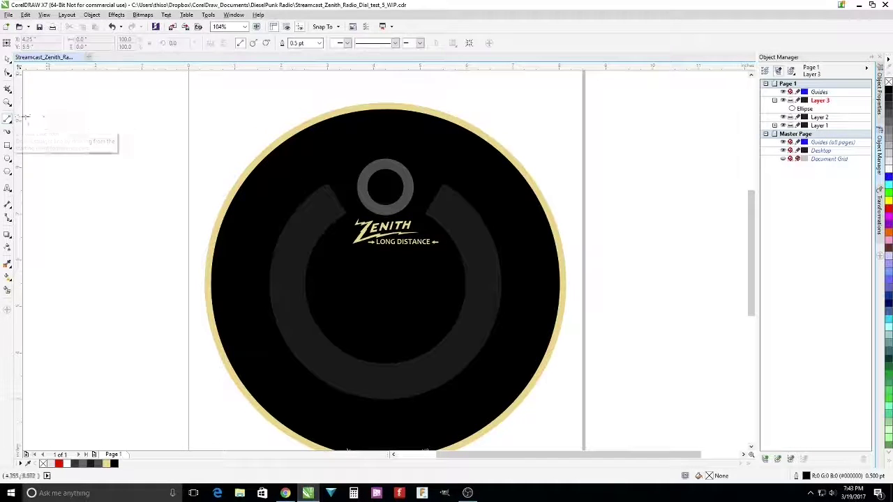
left_click(384, 85)
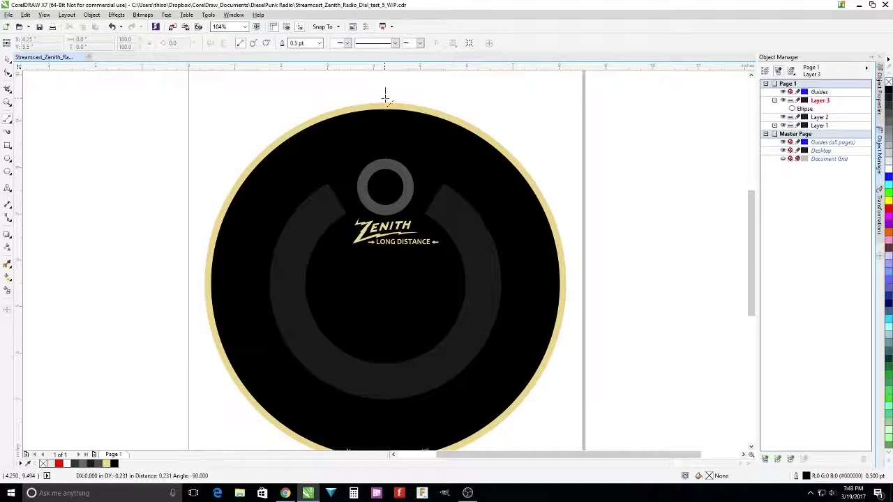
left_click(385, 107)
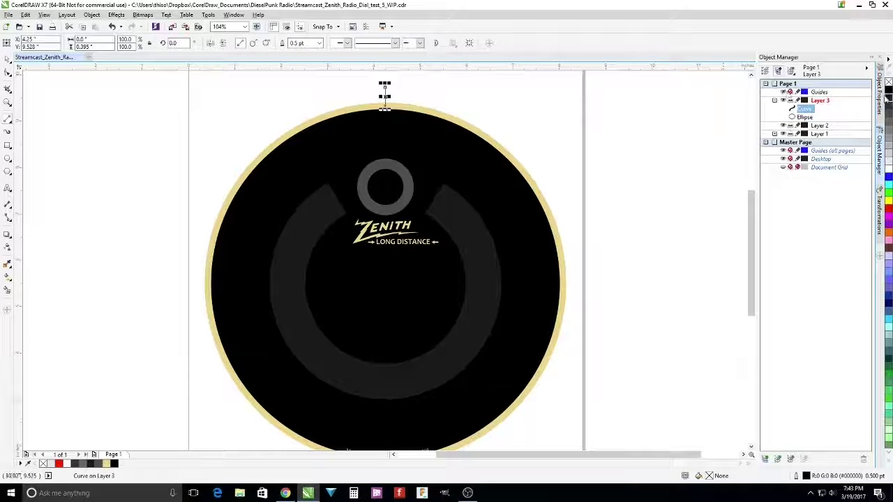
- Give the line a 4 pt outline eyedropped from the gold ring colour
left_click(882, 94)
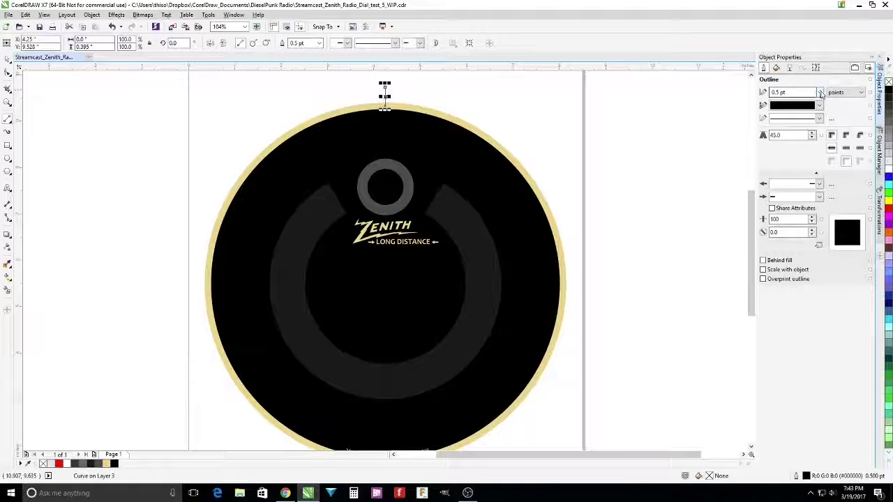
left_click(796, 93)
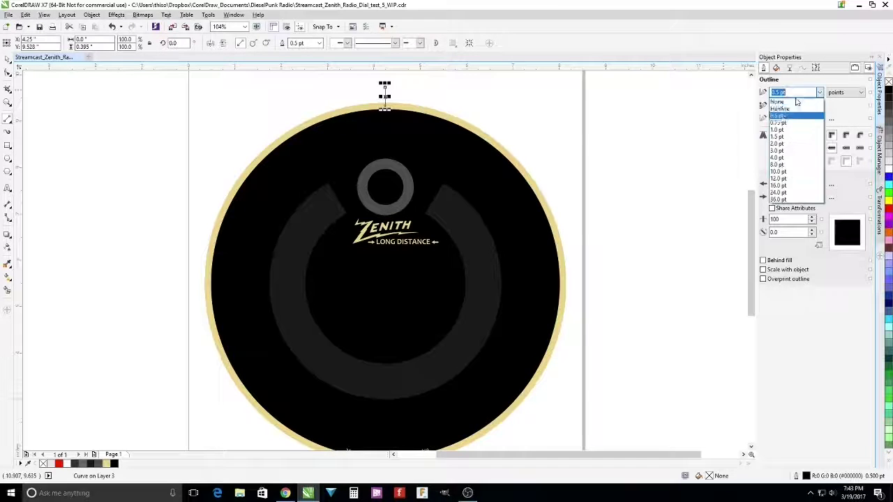
left_click(780, 160)
left_click(819, 104)
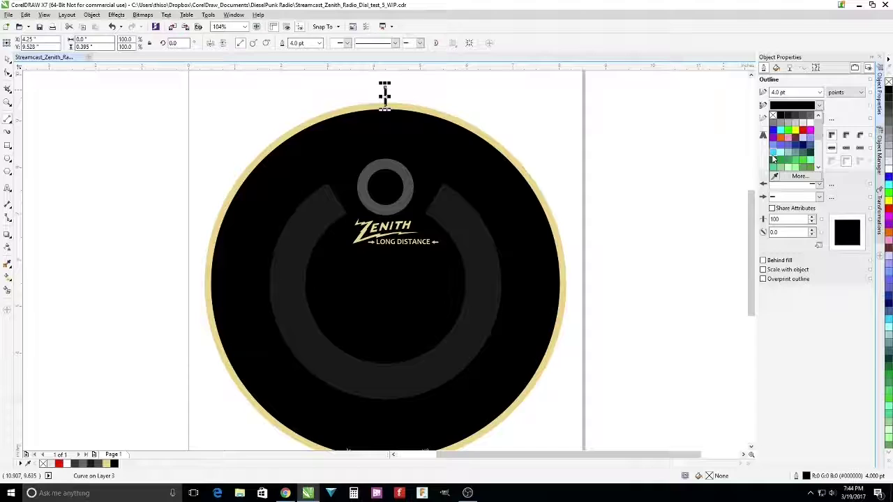
left_click(774, 178)
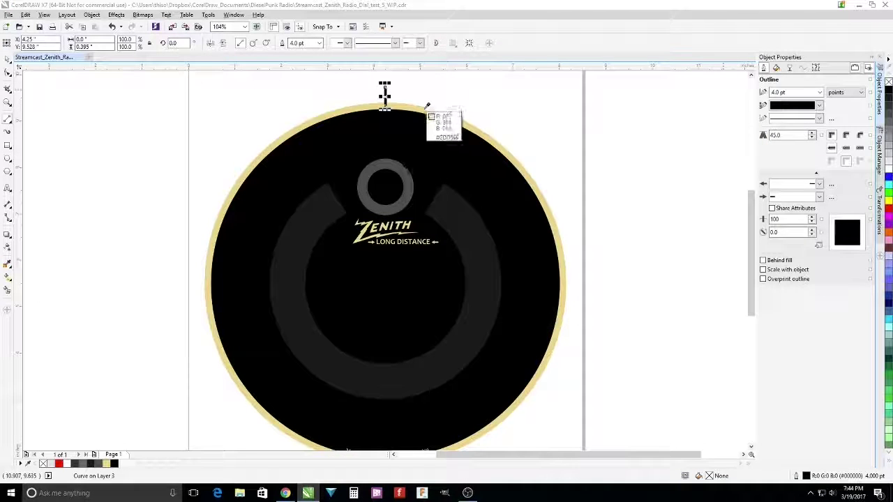
left_click(427, 110)
left_click(8, 61)
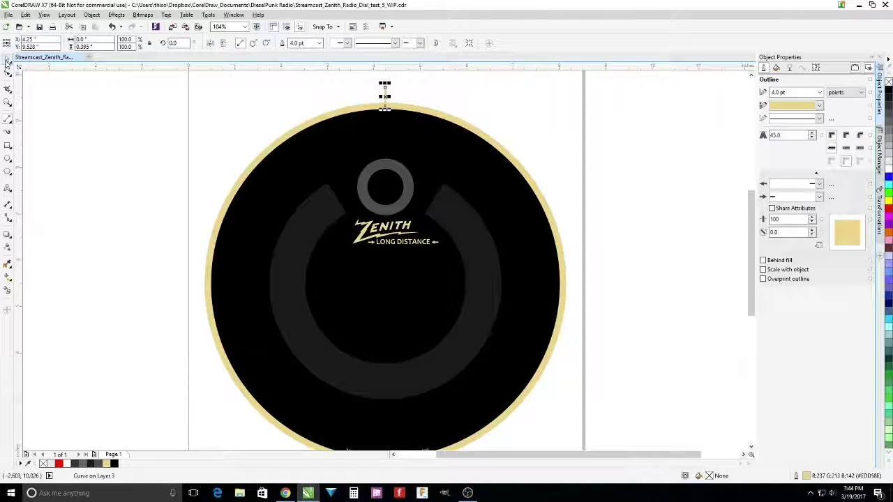
- Align the tick line's centre with the dial circle's centre, then reselect only the line
key("ctrl+a")
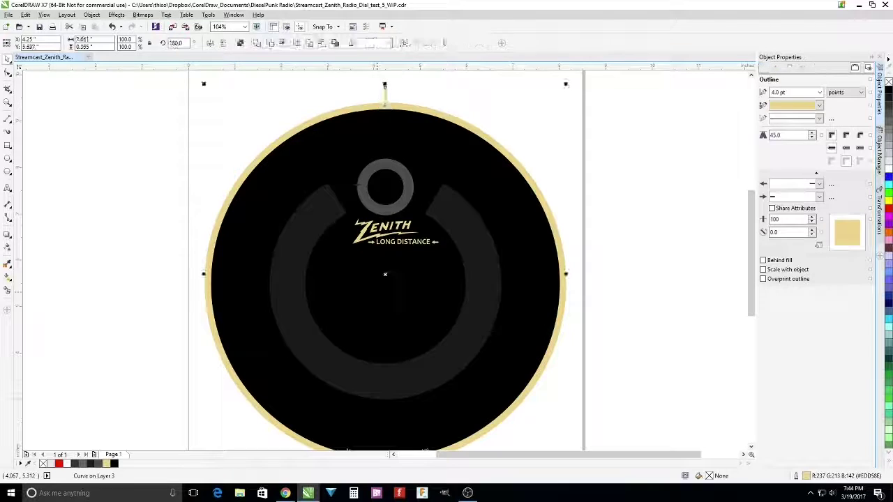
left_click(91, 15)
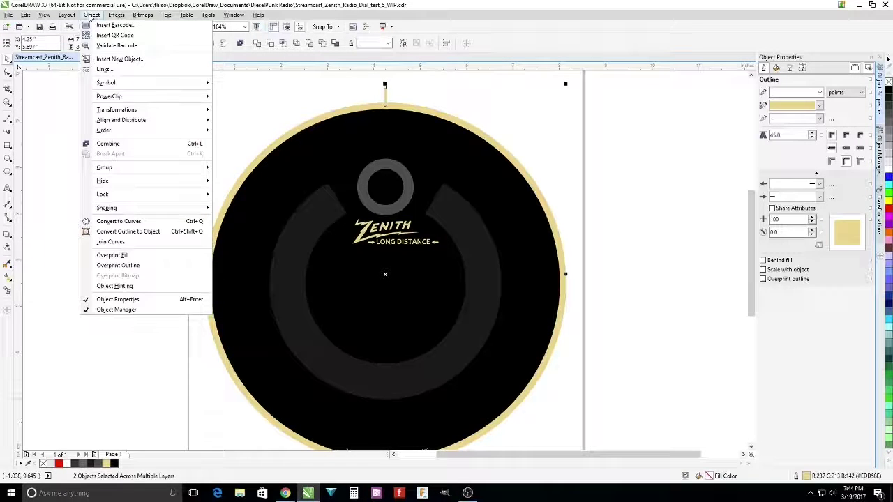
mouse_move(120, 120)
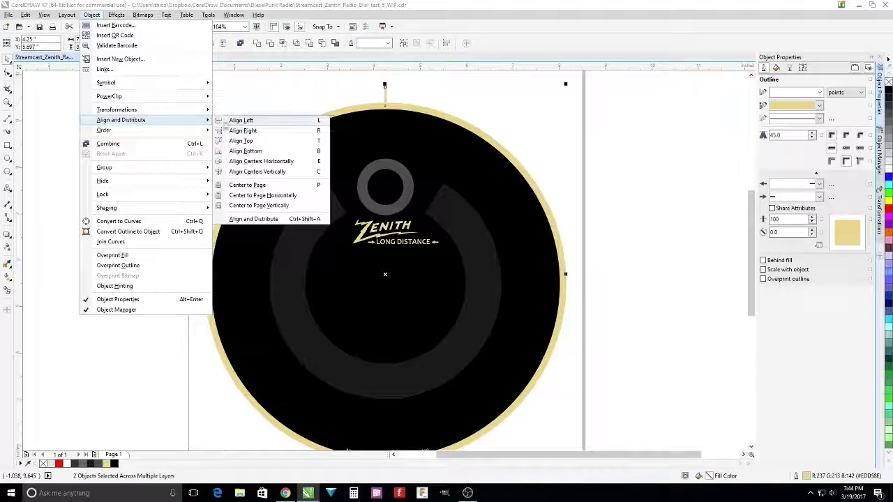
left_click(255, 171)
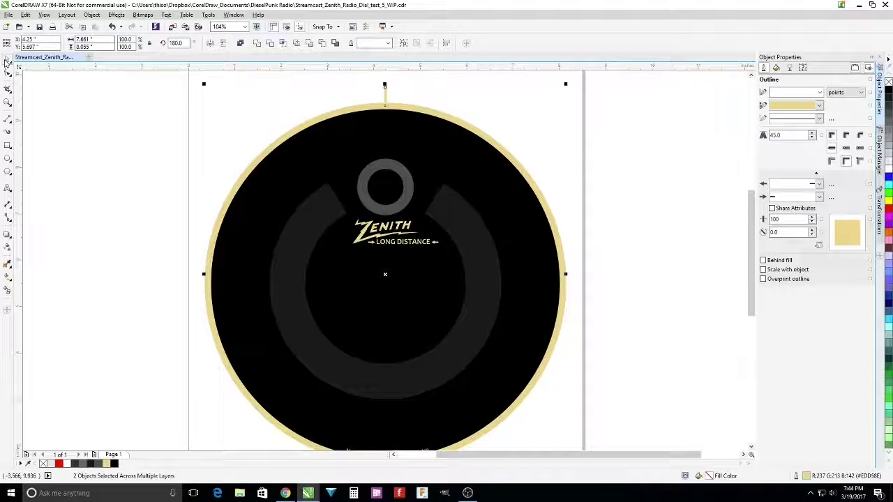
left_click(275, 111)
left_click(384, 95)
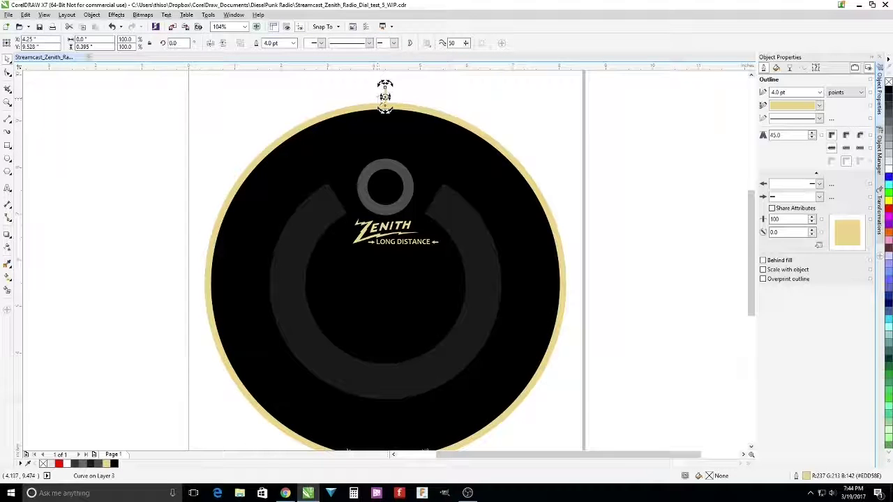
- Pivot the tick on the dial centre and make 11 copies rotated 30° apart
left_click_drag(385, 95, 388, 282)
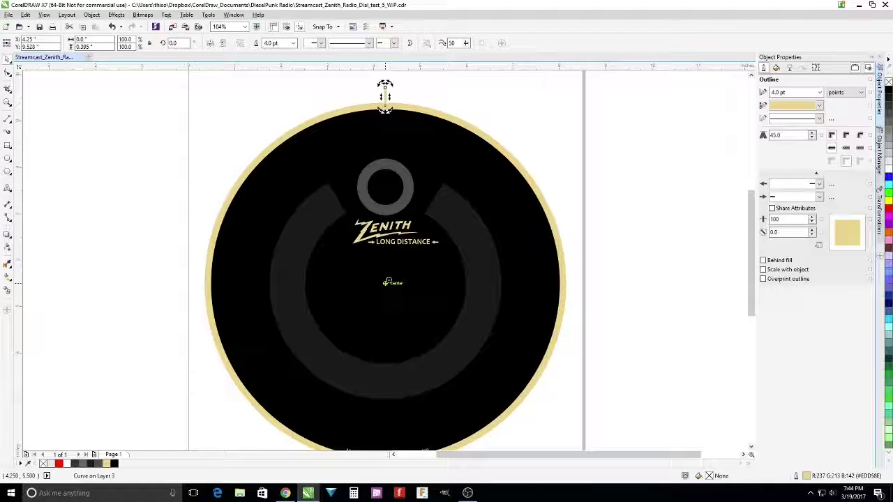
left_click(880, 227)
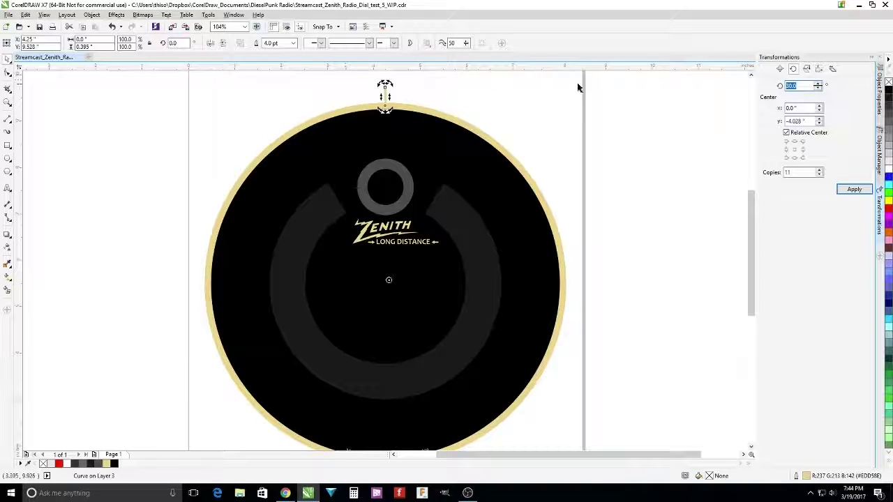
double_click(796, 173)
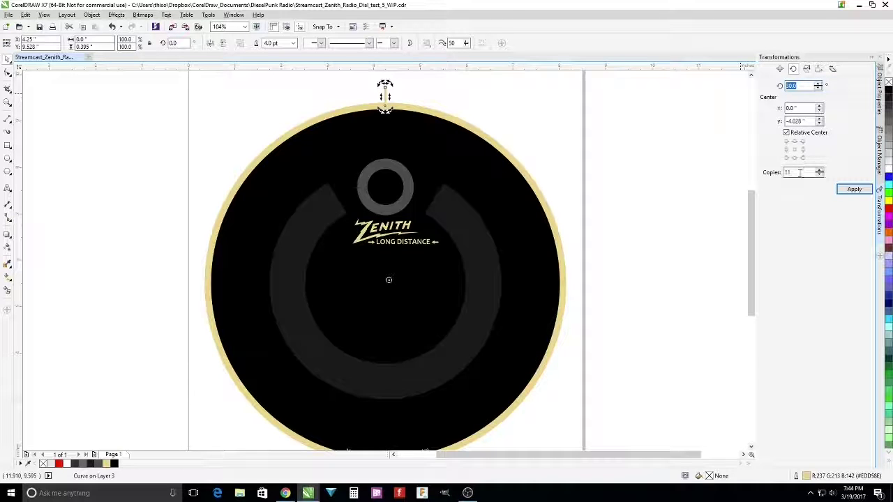
left_click(851, 190)
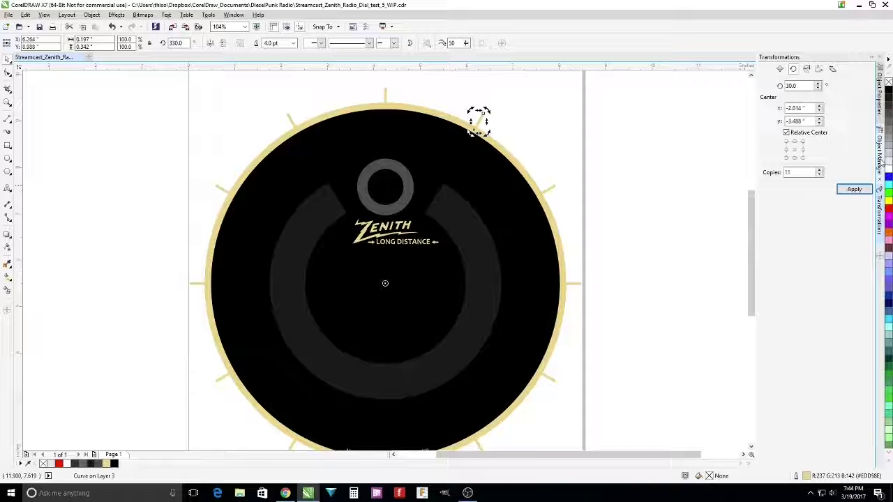
left_click(881, 162)
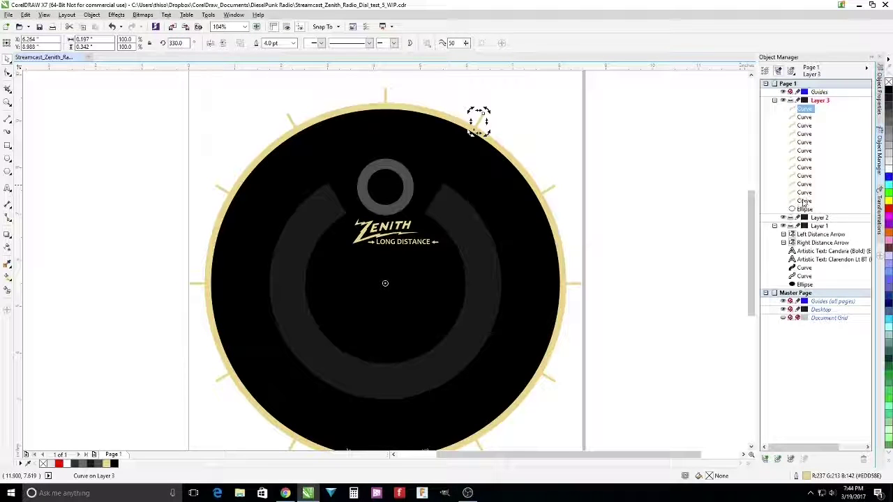
- Select all twelve tick curves and combine them into one object
left_click(805, 201, "shift")
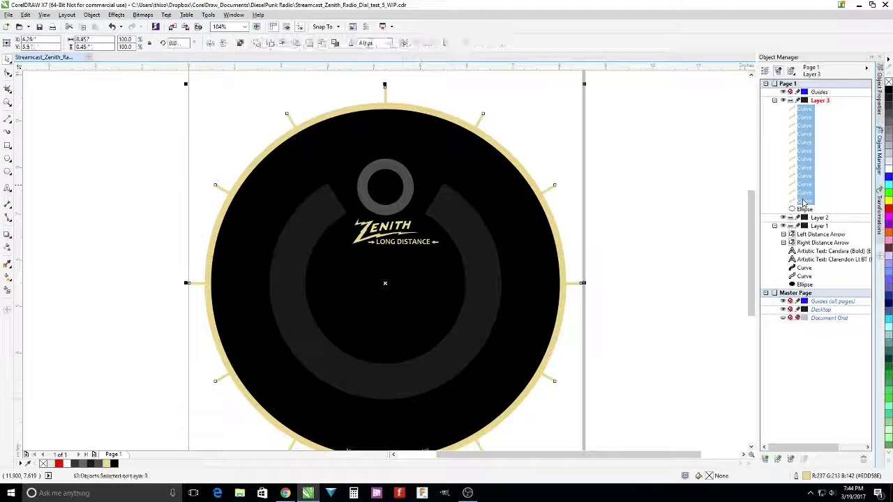
left_click(92, 15)
left_click(108, 147)
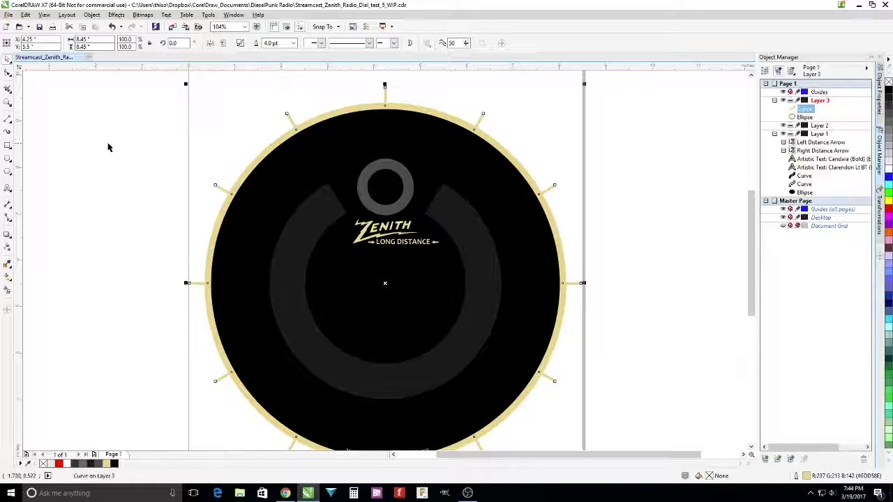
- Rename the combined curve to 'Big Tick Marks'
right_click(808, 110)
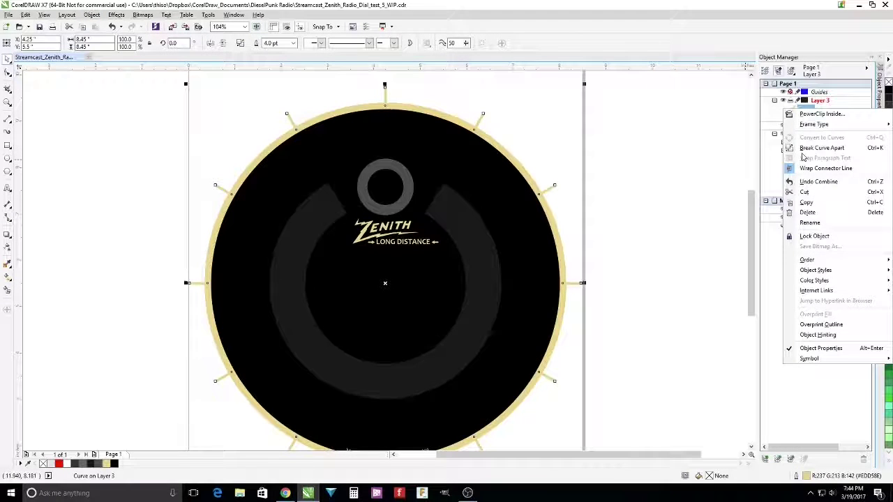
left_click(810, 222)
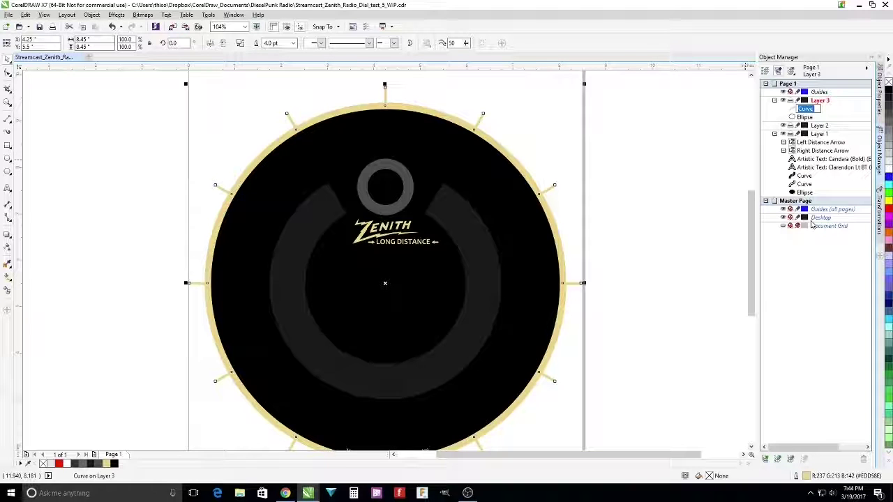
type("Bi")
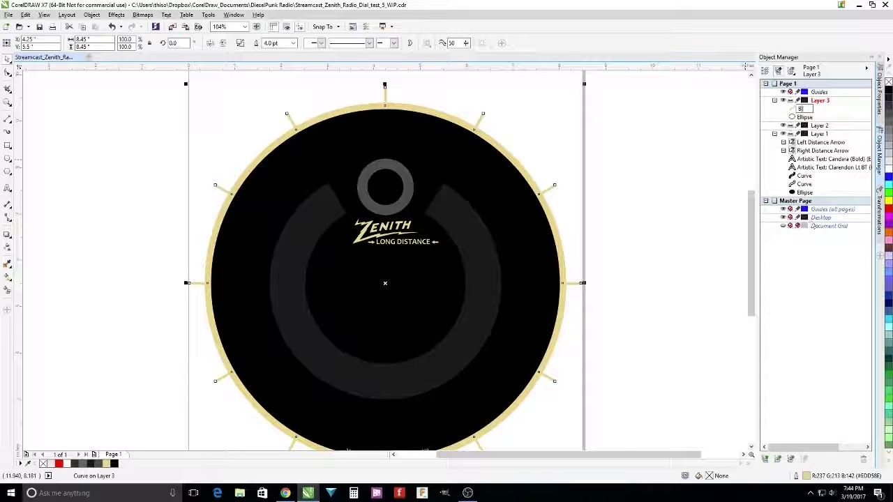
type("g Tick Ma")
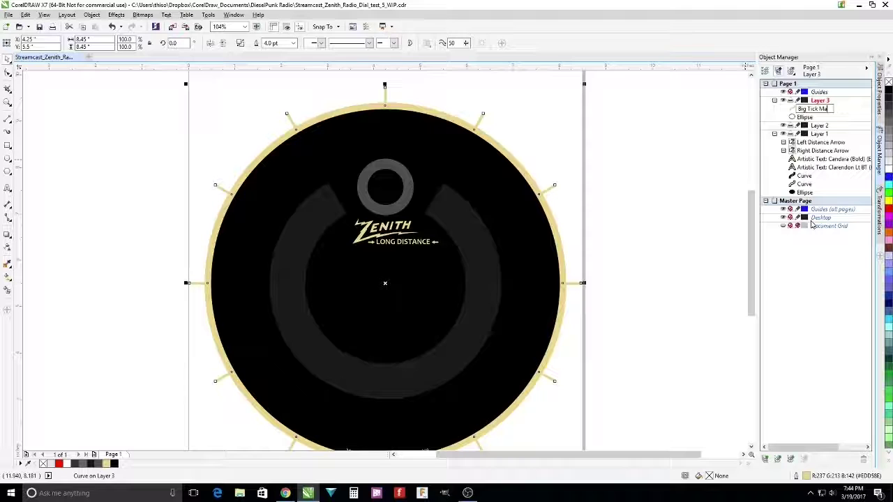
type("rks")
key("Return")
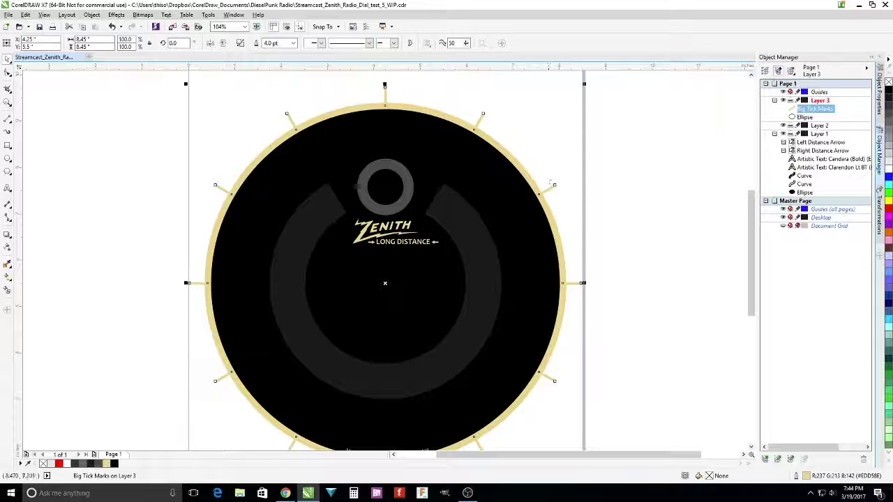
double_click(83, 38)
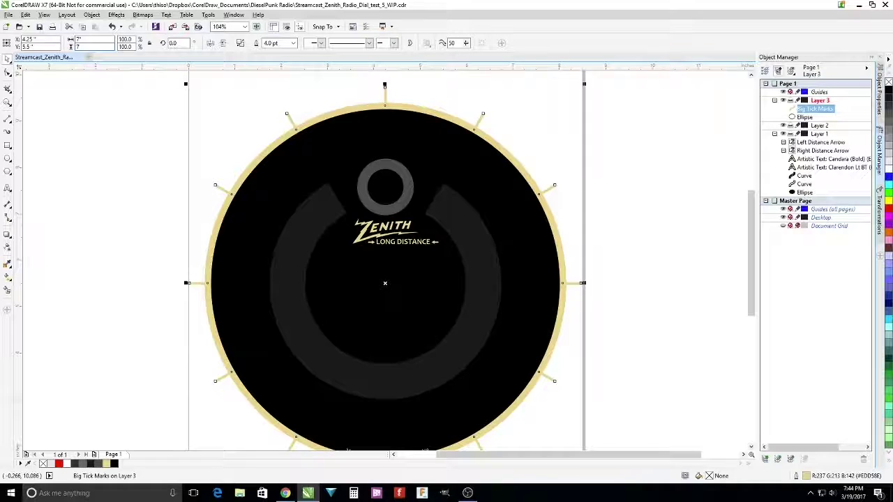
- Resize the Big Tick Marks ring to 7 inches wide and deselect it
key("Return")
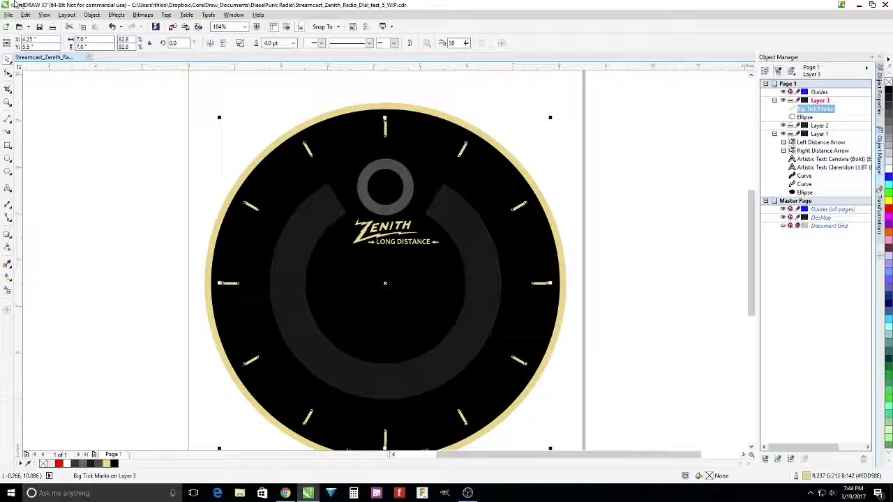
left_click(29, 105)
left_click(8, 120)
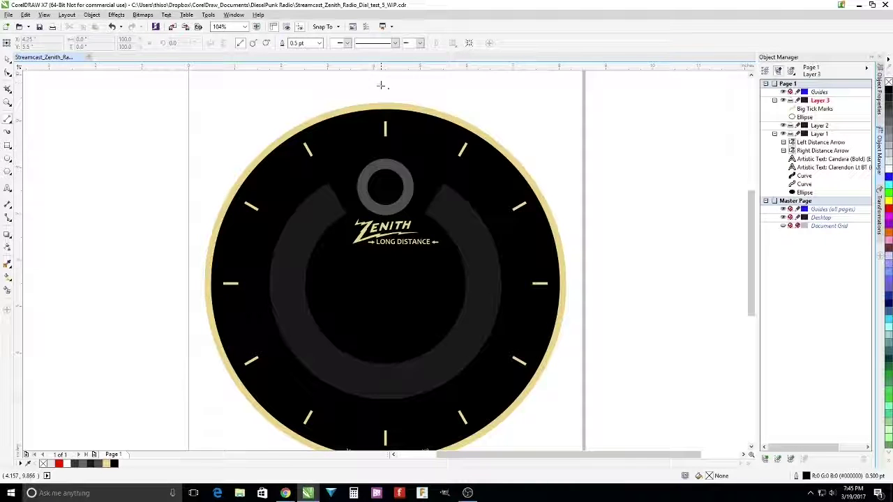
- Draw a short vertical tick above the dial with a 2.0 pt outline in the cream rim colour
left_click_drag(382, 82, 380, 103)
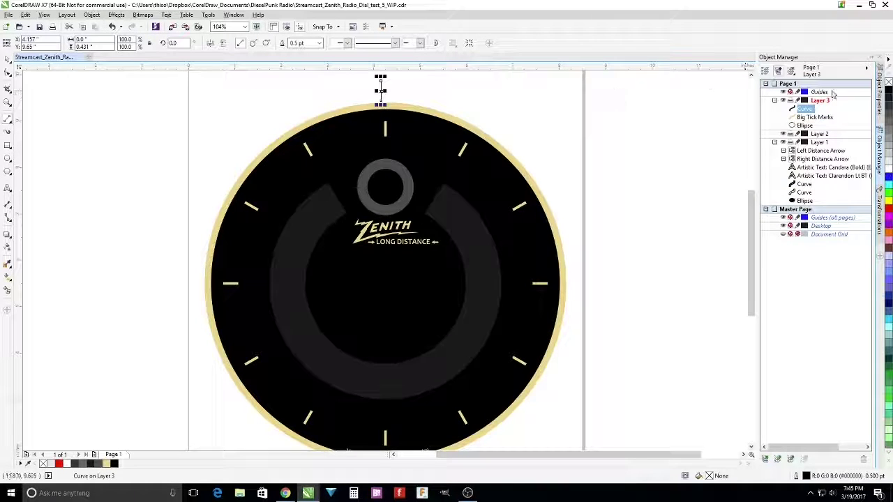
left_click(879, 91)
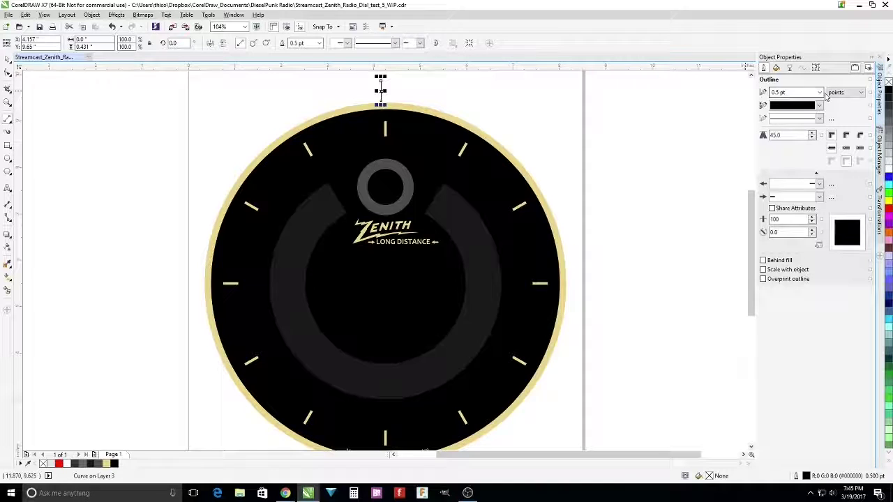
left_click(819, 92)
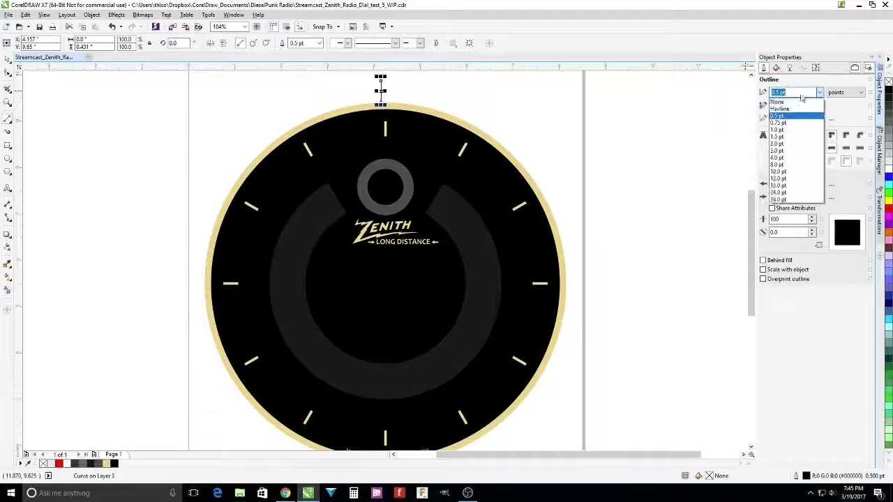
left_click(782, 144)
left_click(819, 105)
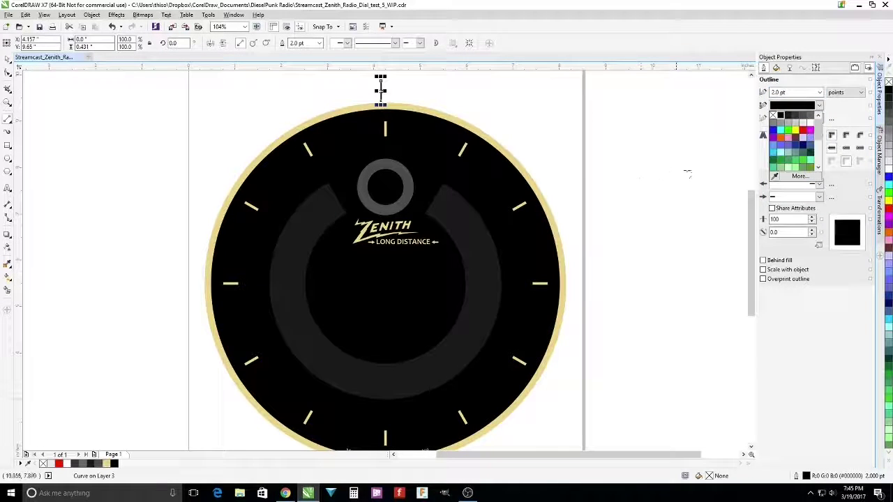
left_click(674, 162)
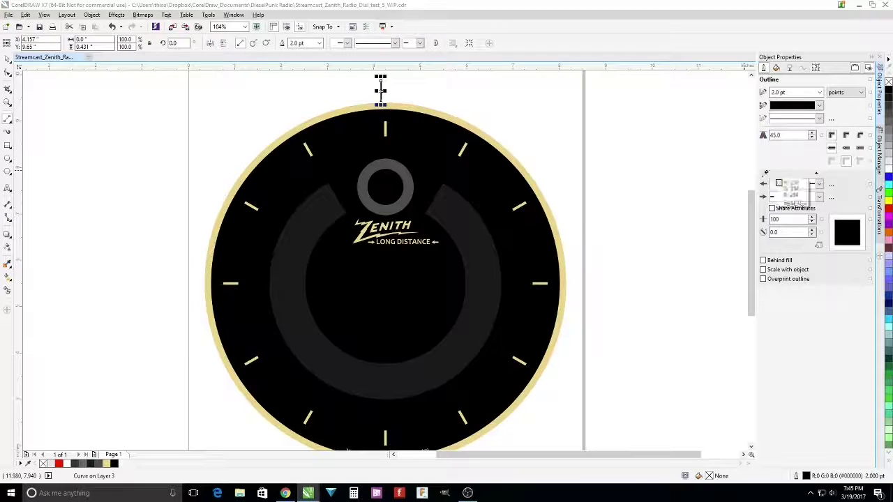
left_click(536, 187)
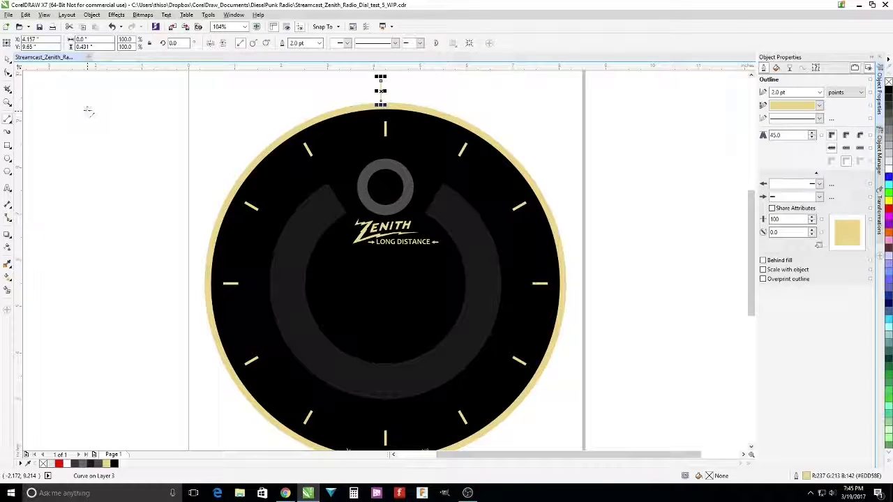
- Centre the tick horizontally over the dial, then select it alone in rotation mode
left_click(8, 73)
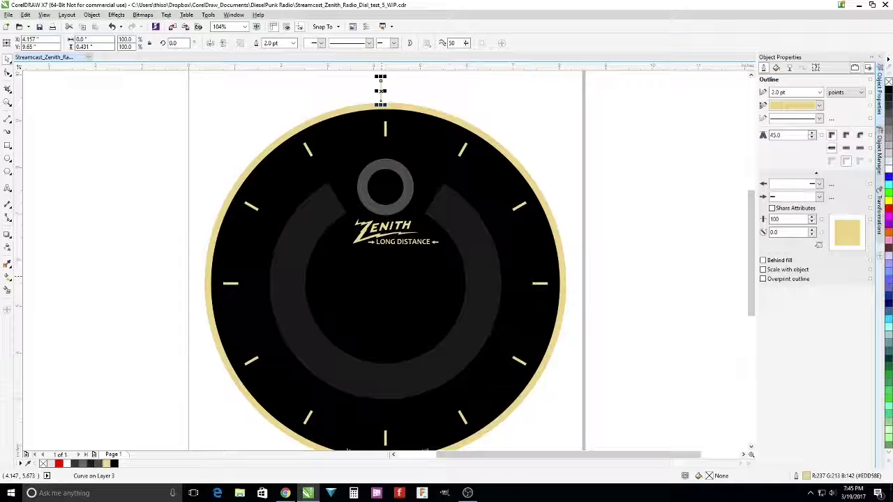
key("space")
key("ctrl+a")
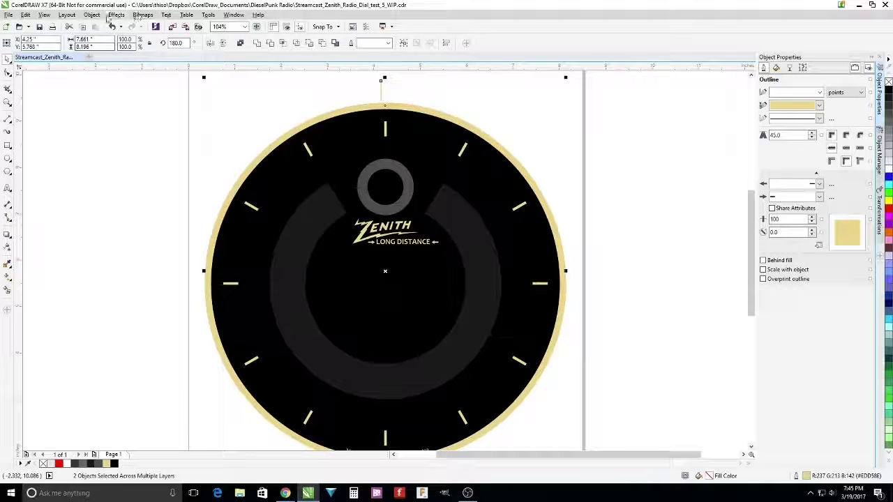
left_click(91, 15)
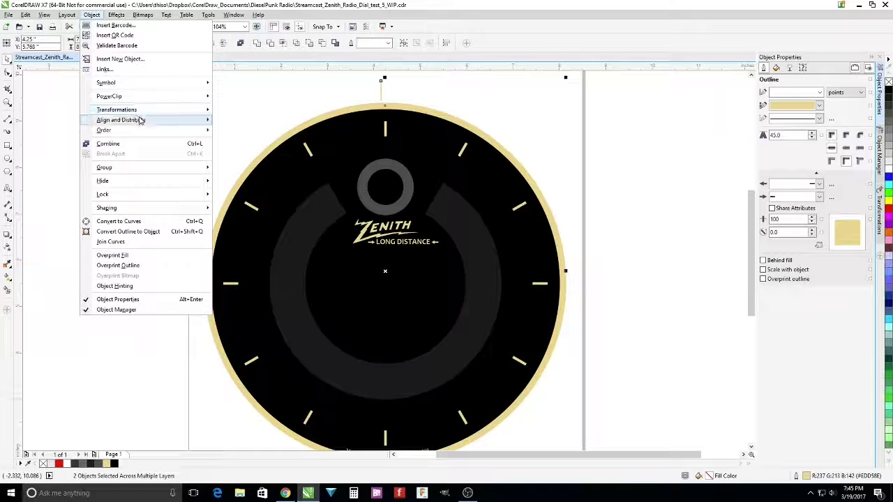
mouse_move(139, 119)
left_click(261, 161)
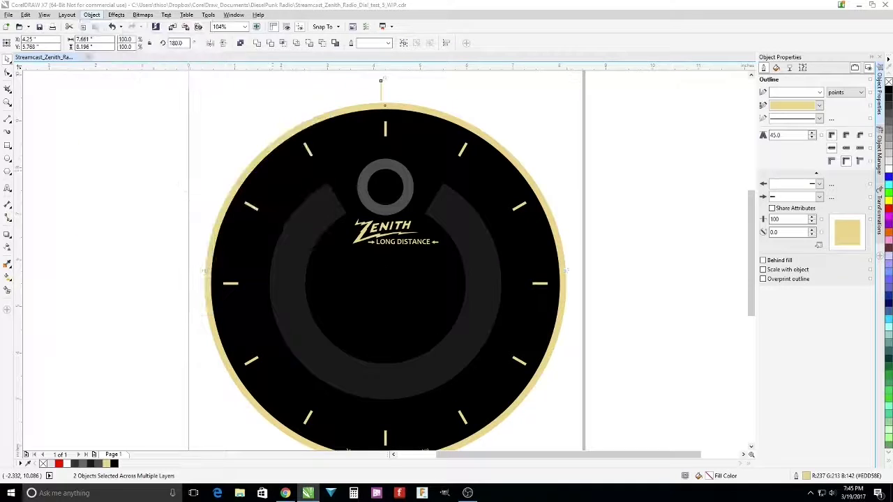
left_click(119, 147)
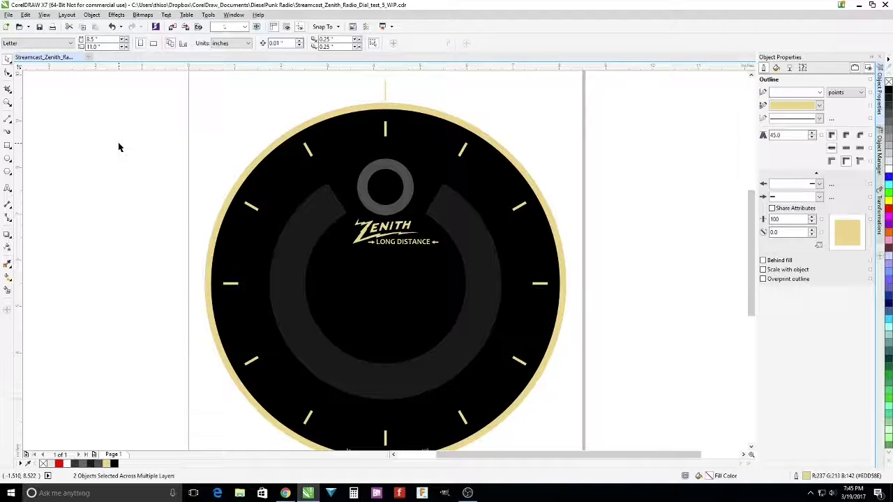
left_click(386, 91)
left_click(385, 91)
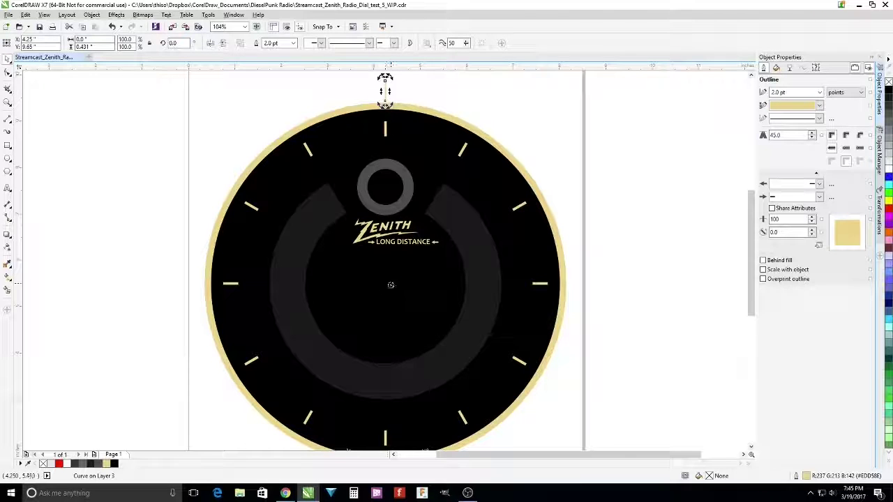
- Pivot the small tick on the dial centre and make 59 copies rotated 6° apart
left_click_drag(390, 285, 390, 281)
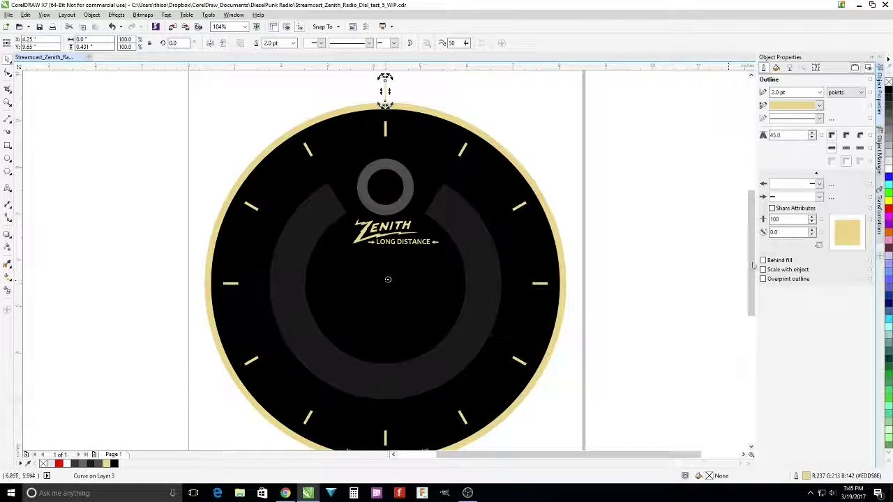
left_click(878, 222)
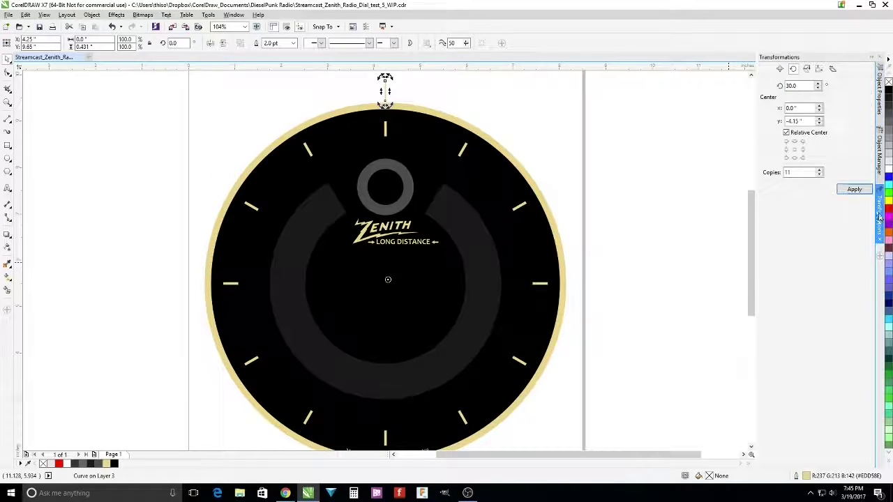
double_click(801, 86)
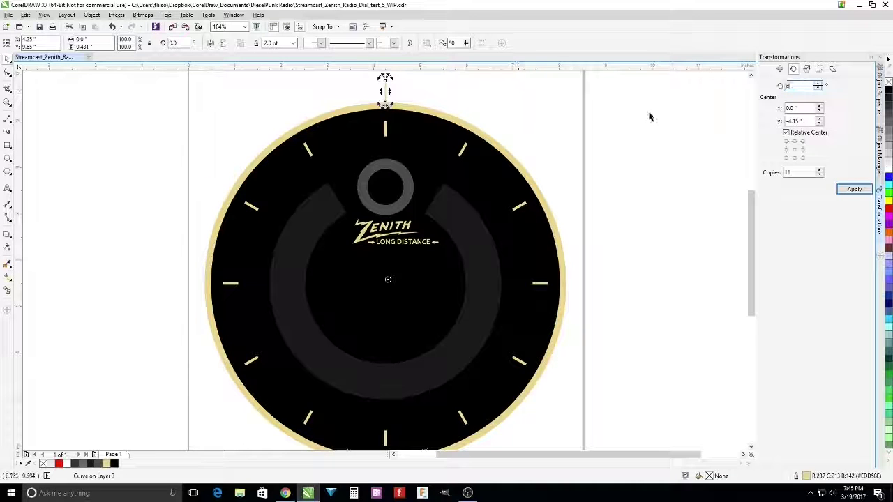
type("6")
double_click(795, 172)
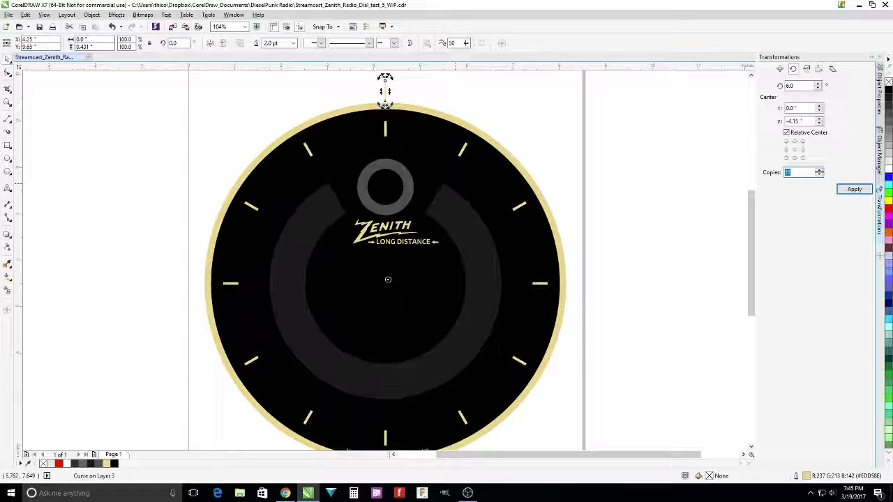
type("59")
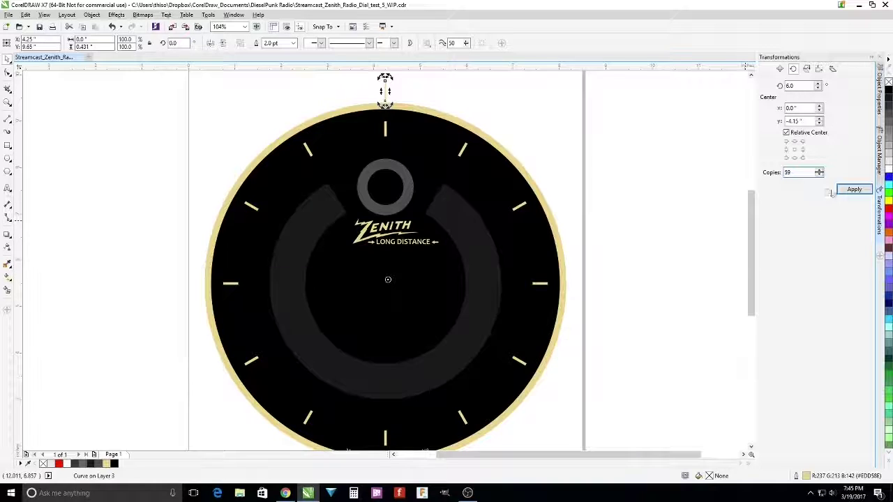
left_click(854, 189)
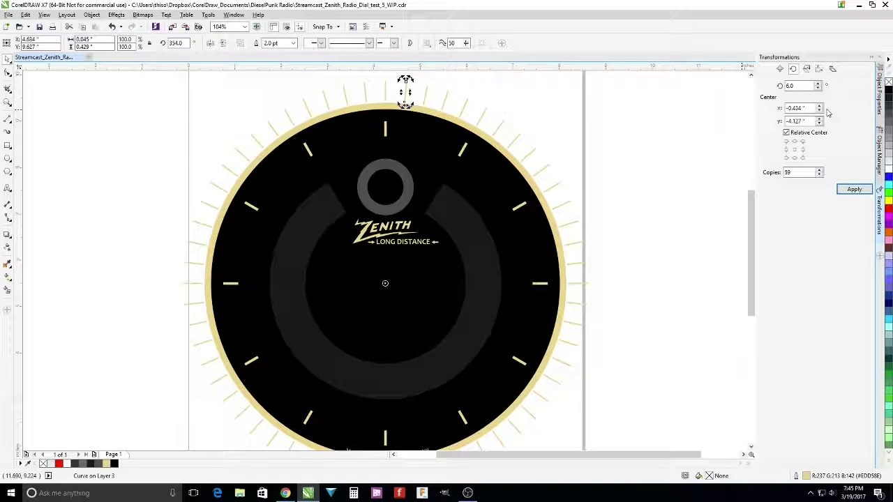
- Select all 60 small tick curves in Object Manager and combine them into one curve
left_click(880, 132)
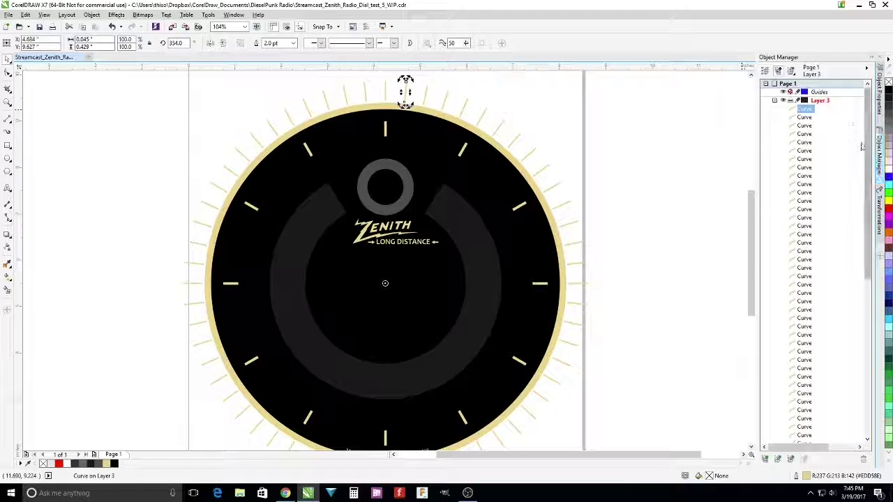
scroll(808, 357, "down", 5)
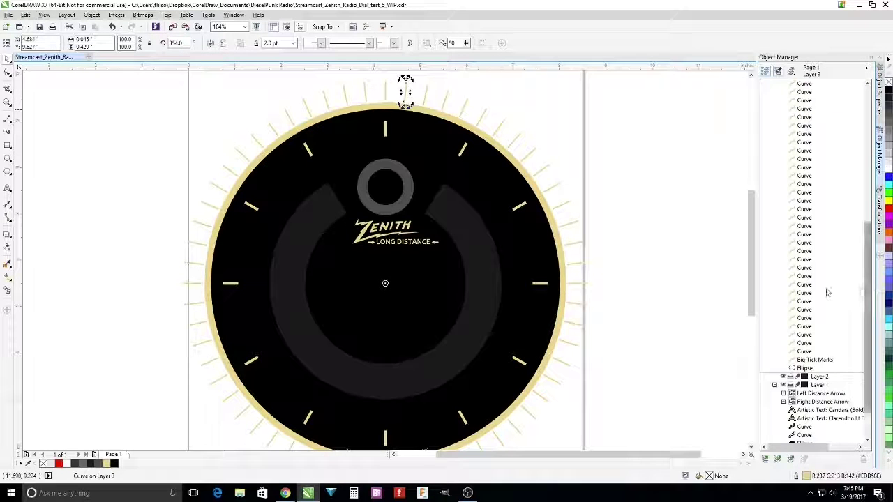
left_click(806, 353, "shift")
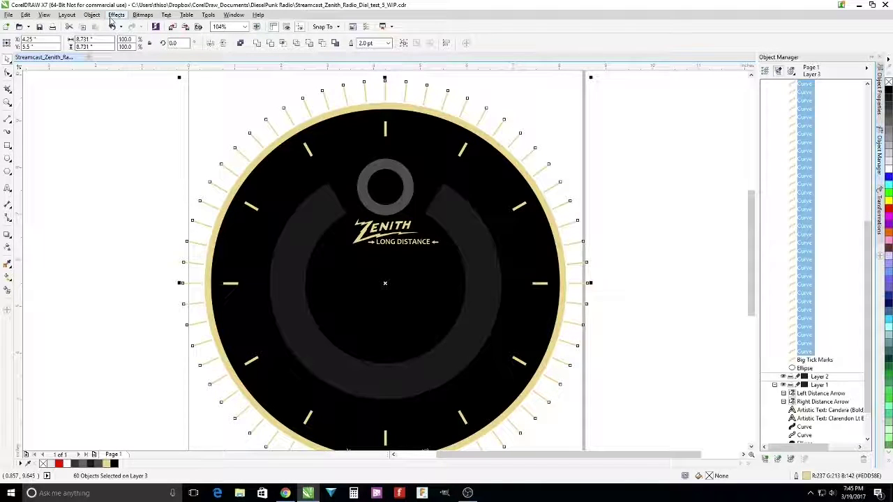
left_click(92, 14)
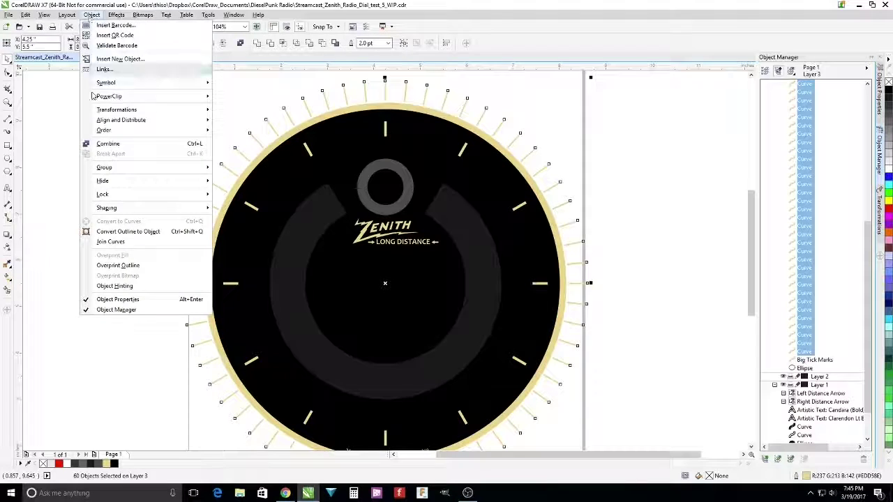
left_click(108, 143)
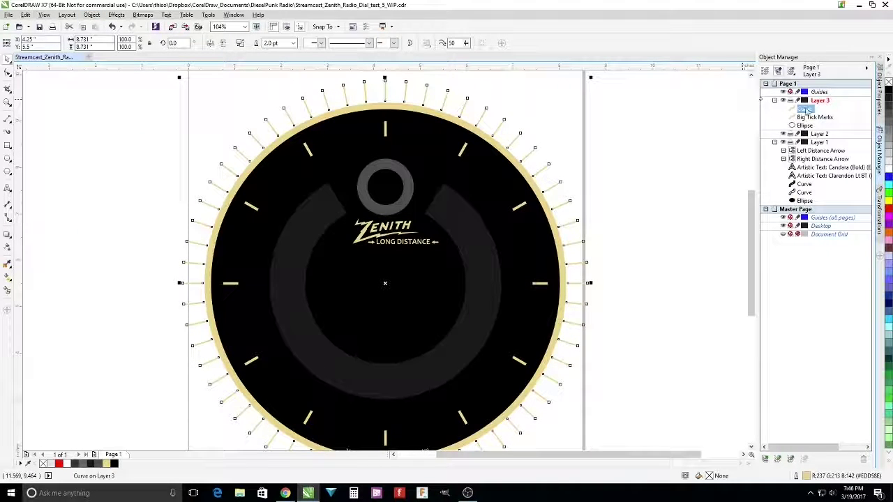
- Rename the combined thin-tick curve on Layer 3 to 'Small Tick Marks'
right_click(805, 111)
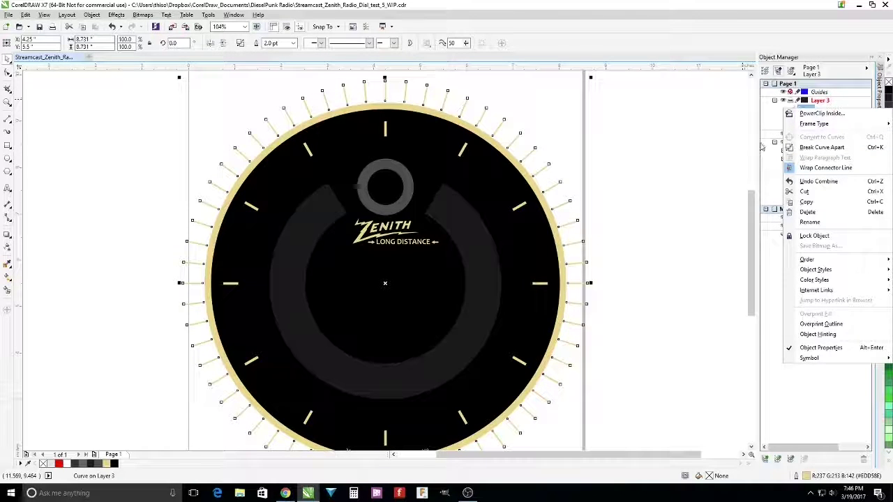
left_click(809, 222)
type("Sma")
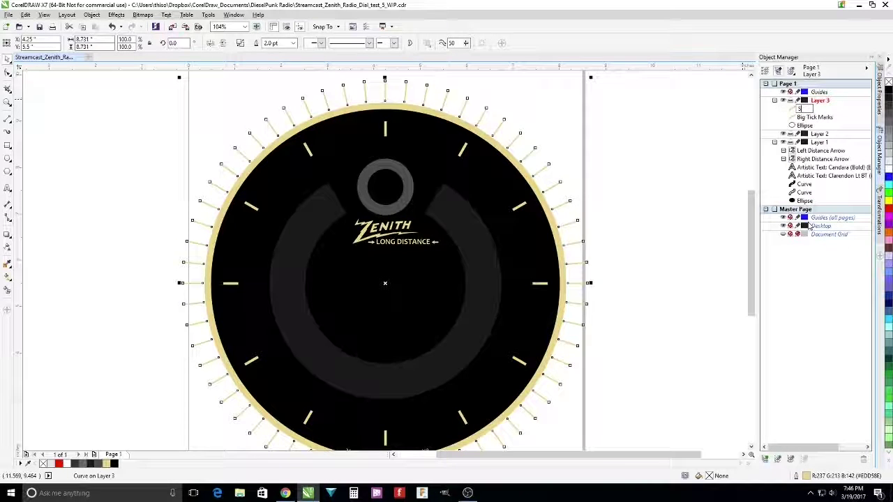
type("ll Tic")
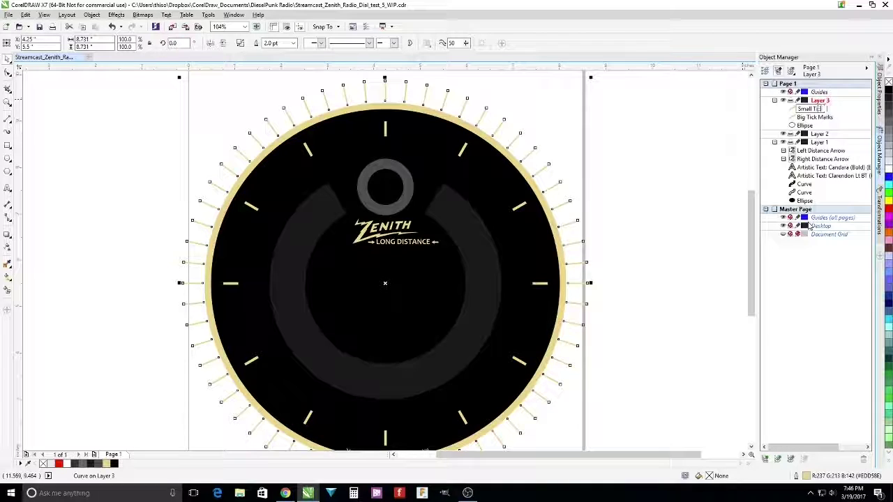
type("k Marks")
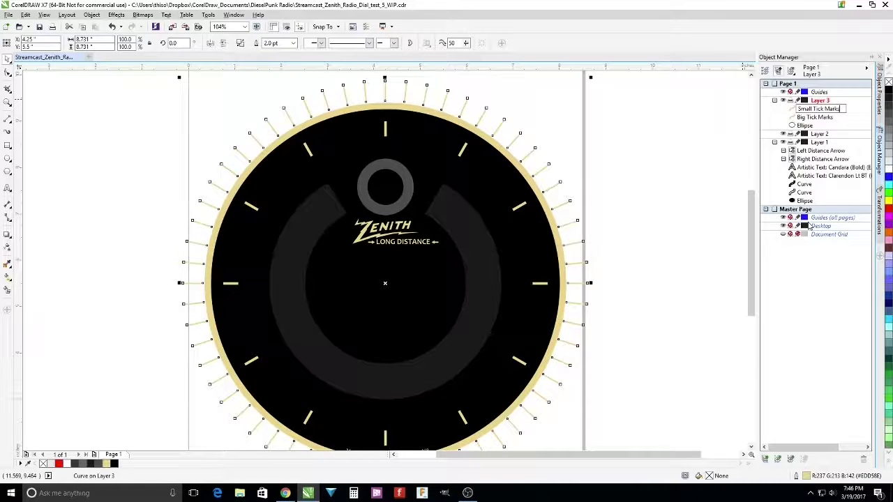
key("Return")
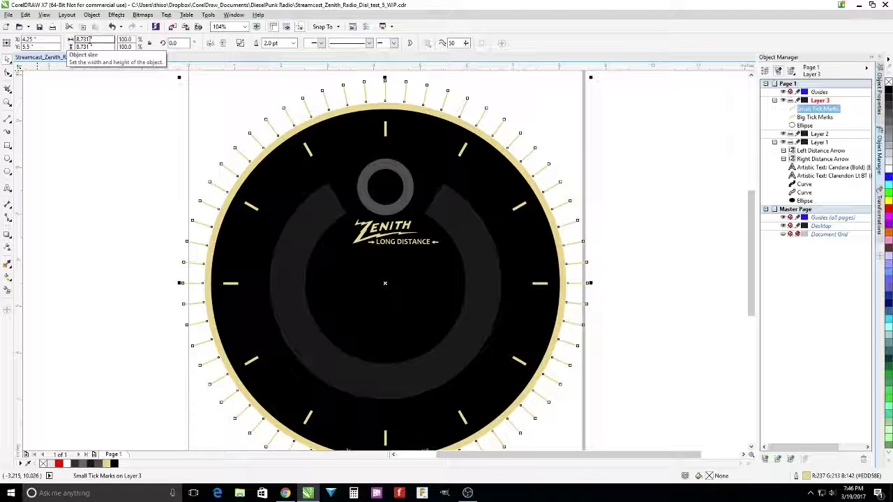
- Resize Small Tick Marks to 7 inches wide, centre it on the page, and deselect
double_click(85, 39)
type("1")
key("Return")
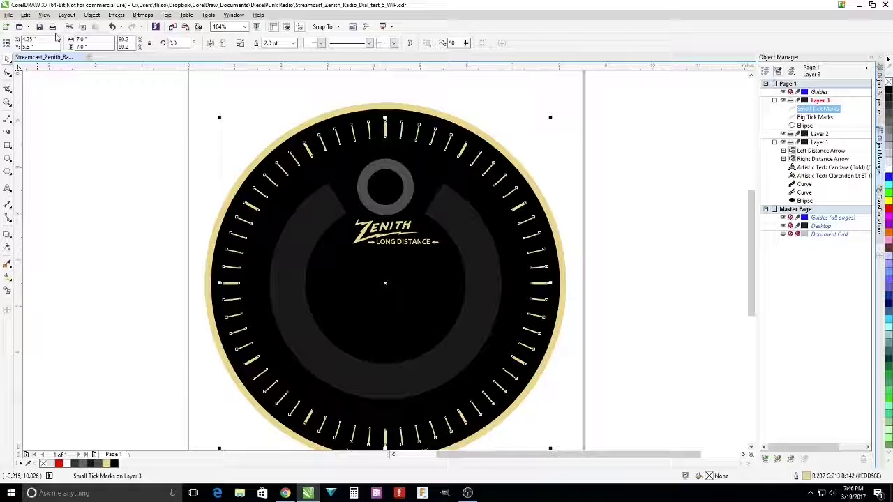
left_click(91, 15)
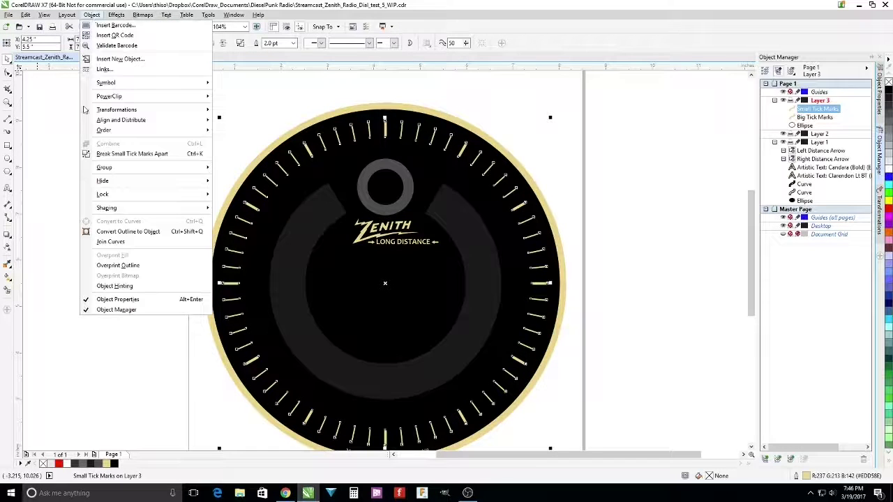
mouse_move(110, 124)
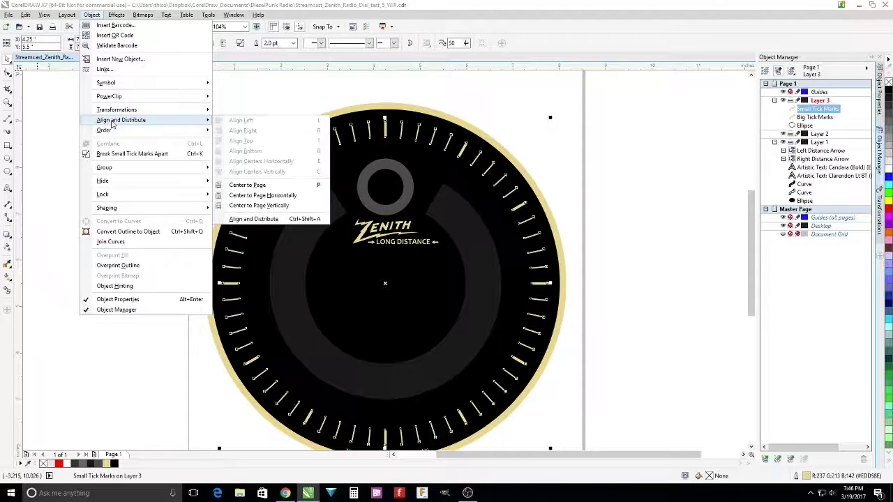
left_click(242, 185)
left_click(218, 178)
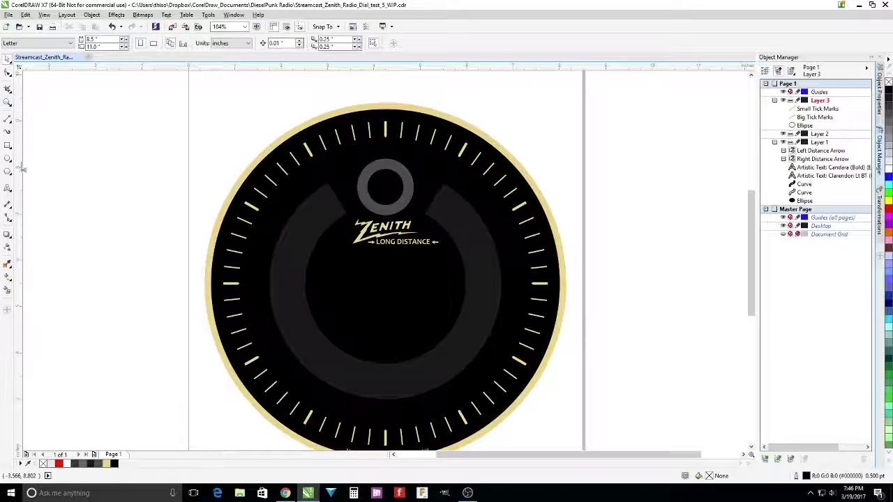
- Add a '60' text label above the dial in Aeronaut Medium at 18 pt
left_click(8, 188)
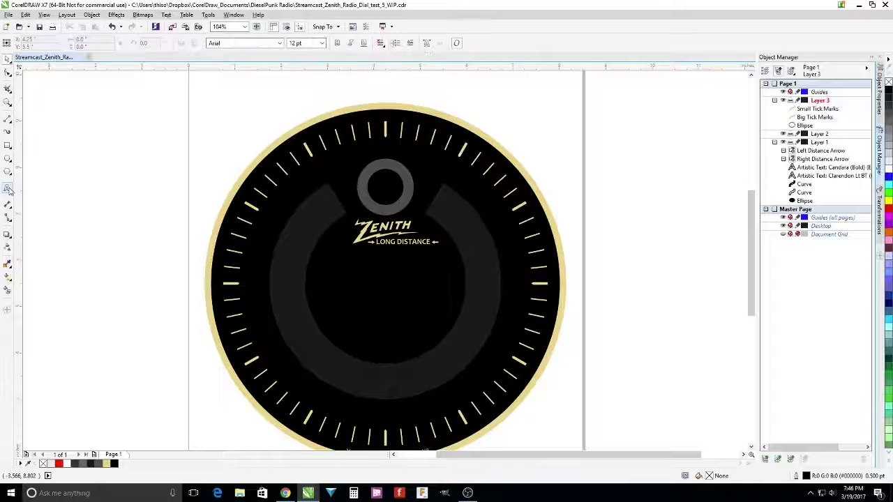
left_click(376, 92)
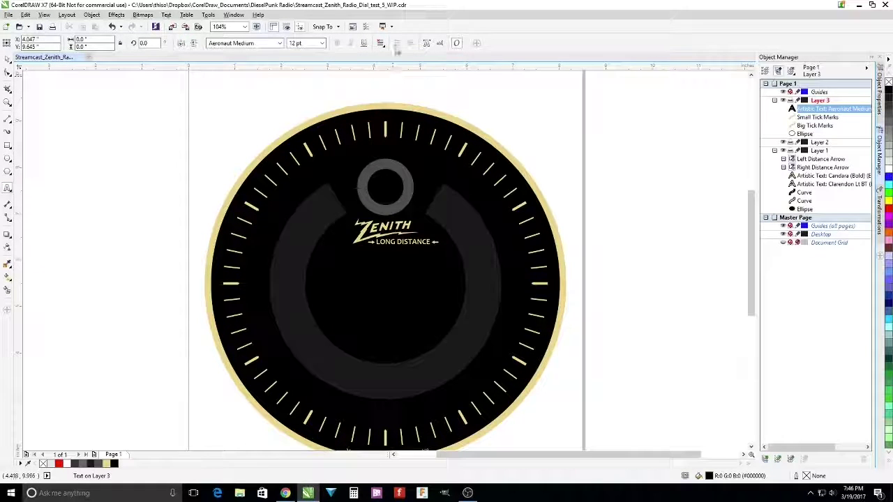
left_click(323, 43)
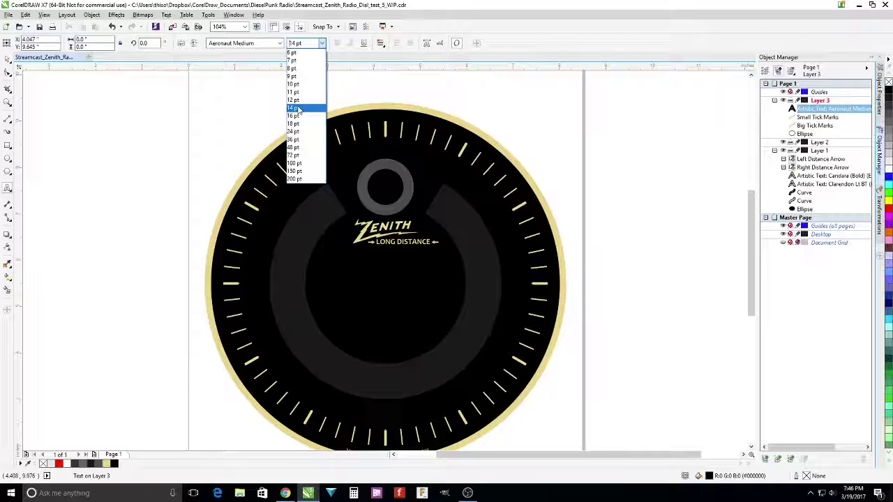
left_click(296, 124)
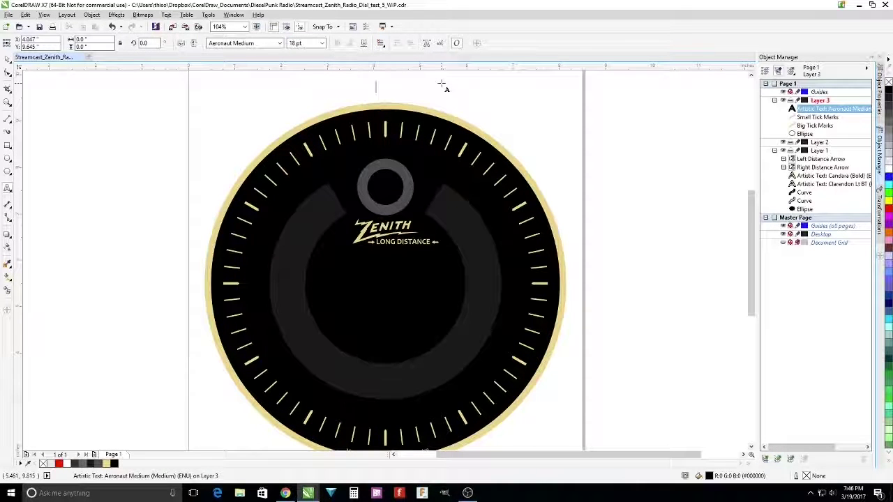
type("60")
key("ctrl+space")
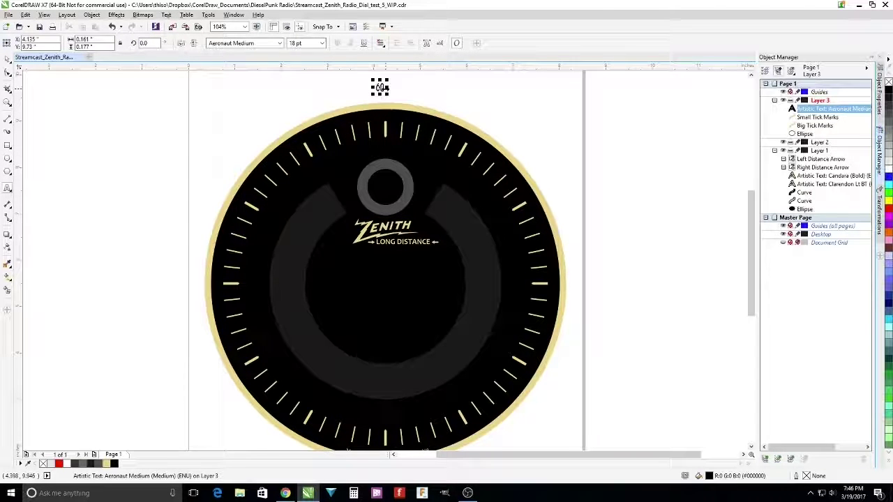
- Return to the Pick tool and select the 60 label
left_click_drag(380, 87, 380, 87)
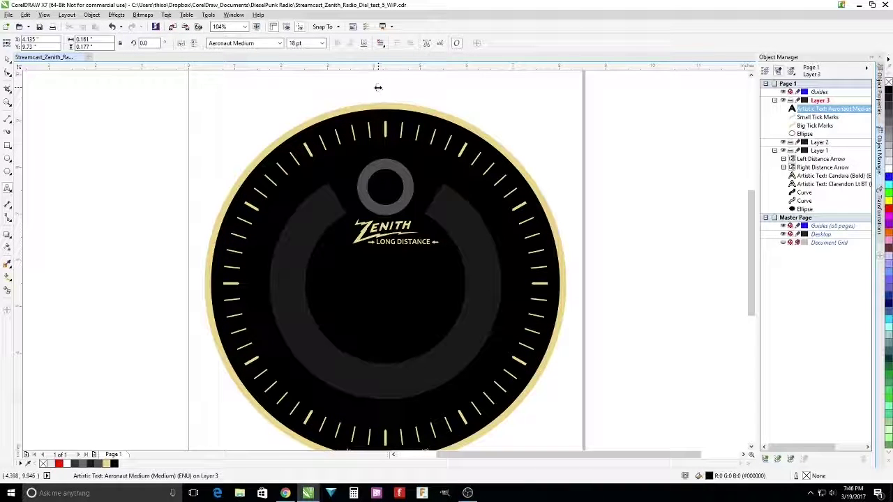
left_click(377, 87)
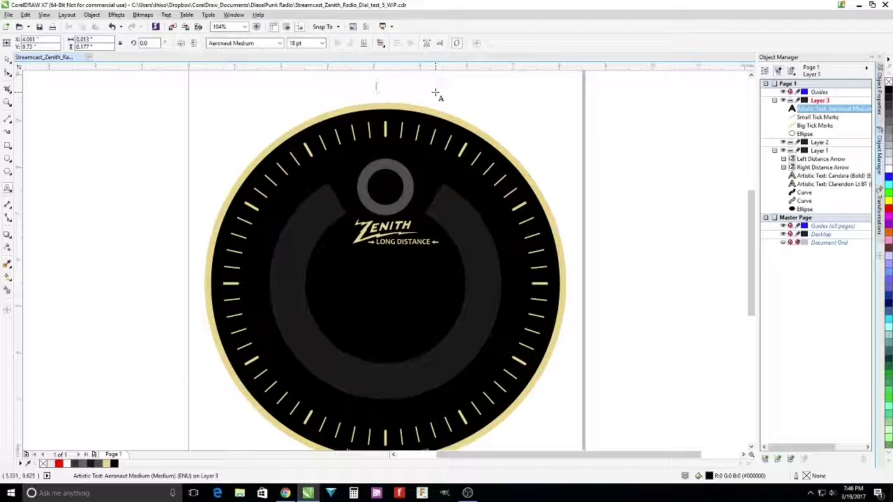
key("ctrl+space")
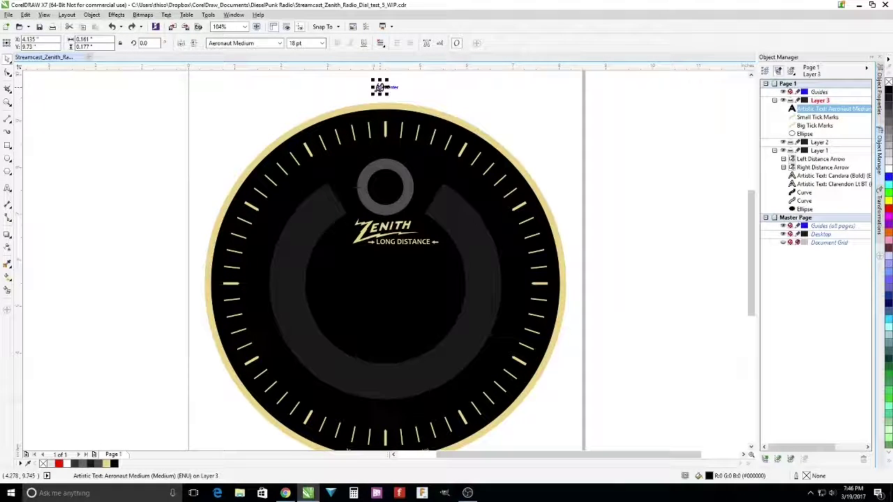
left_click(41, 85)
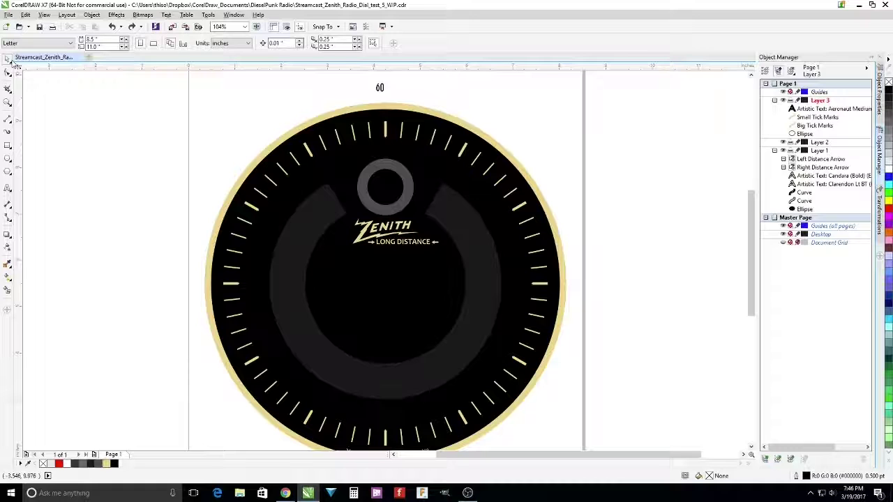
left_click(380, 89)
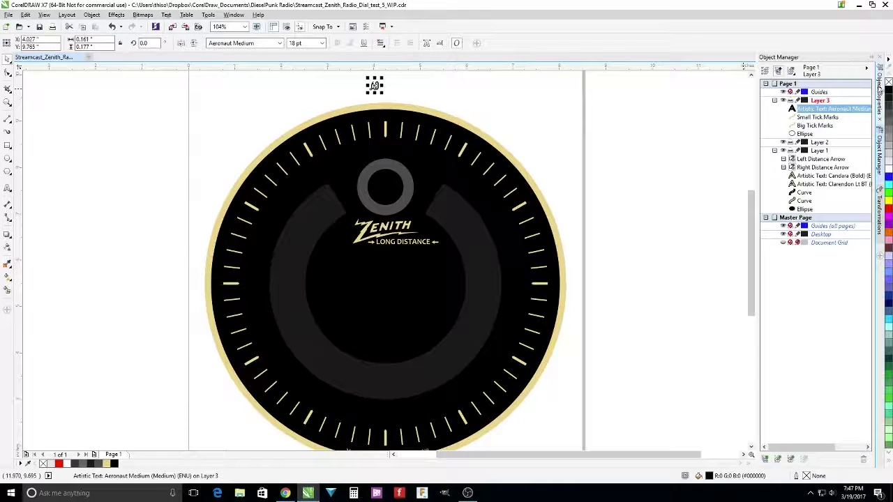
- Fill the 60 label with the rim's gold #EDD58E, sampled with the eyedropper
key("alt+Return")
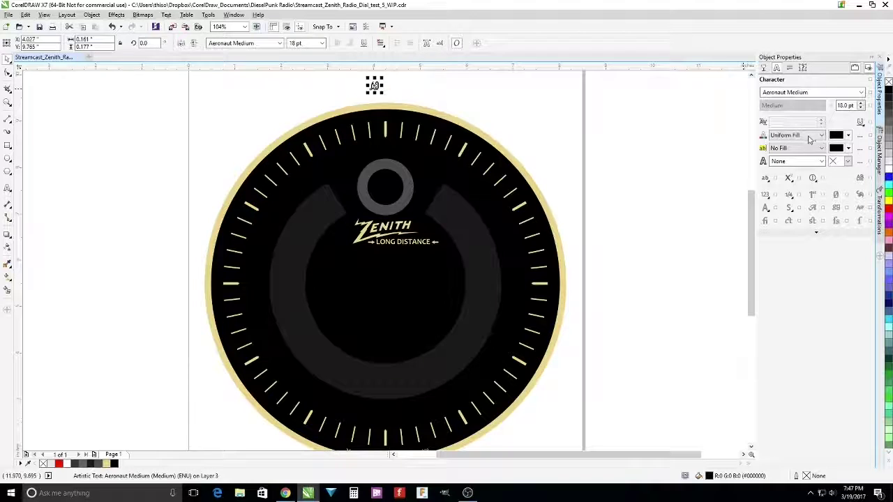
left_click(836, 135)
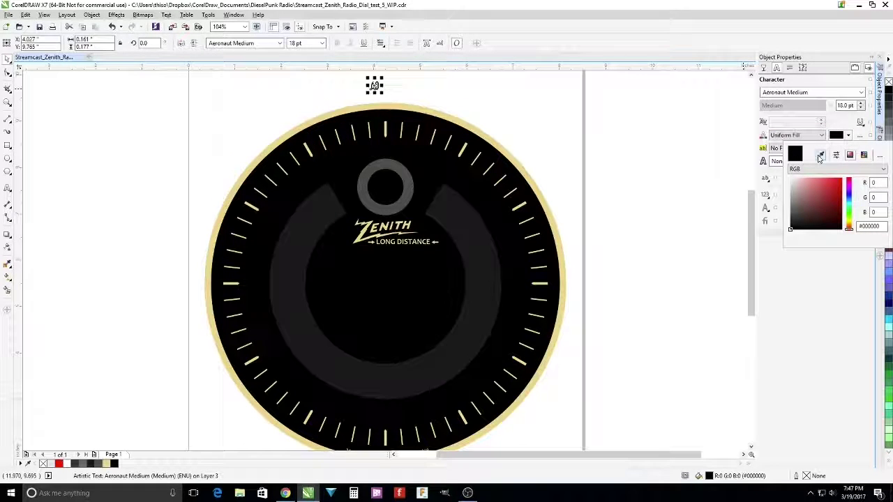
left_click(821, 156)
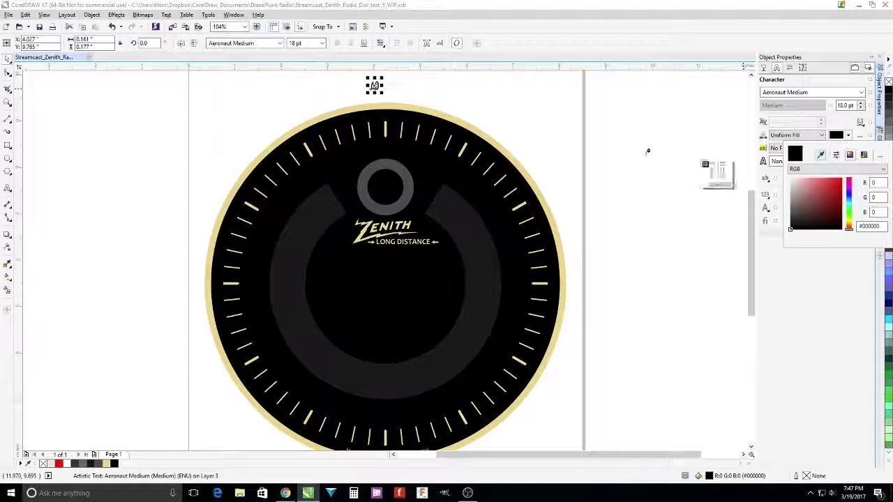
left_click(531, 180)
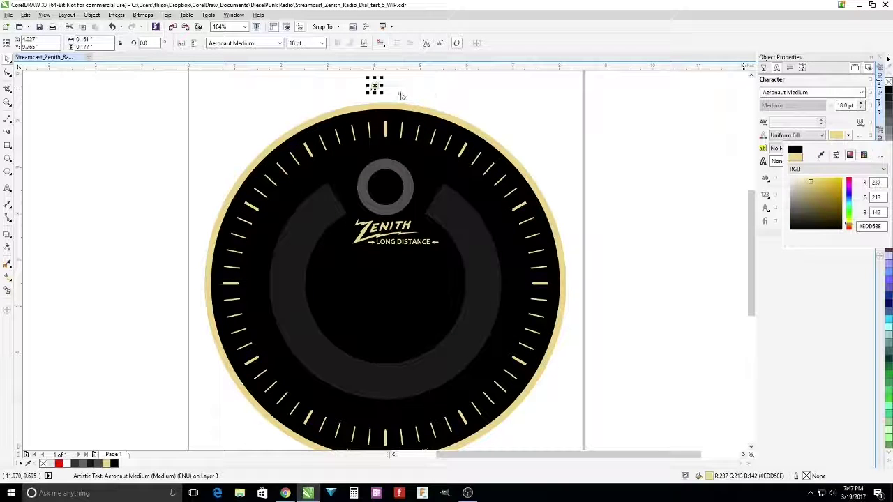
left_click(374, 87)
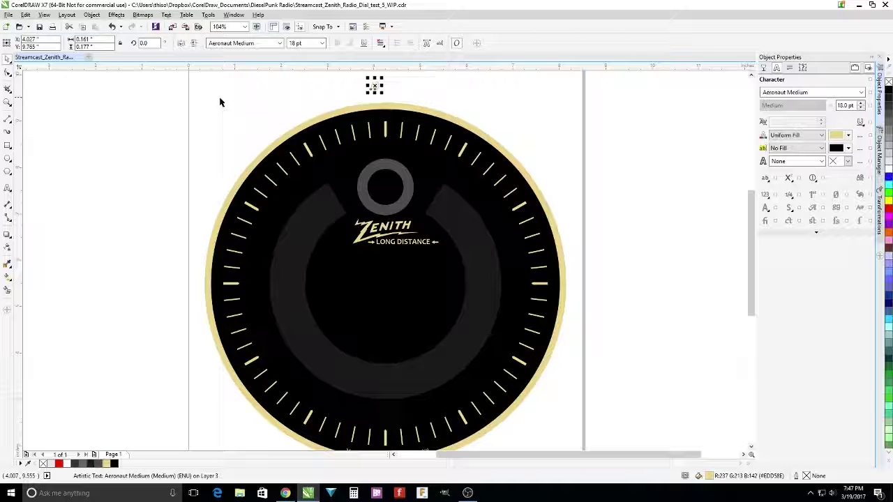
- Drag the 60 label down onto the top of the dial's rim
left_click(283, 100)
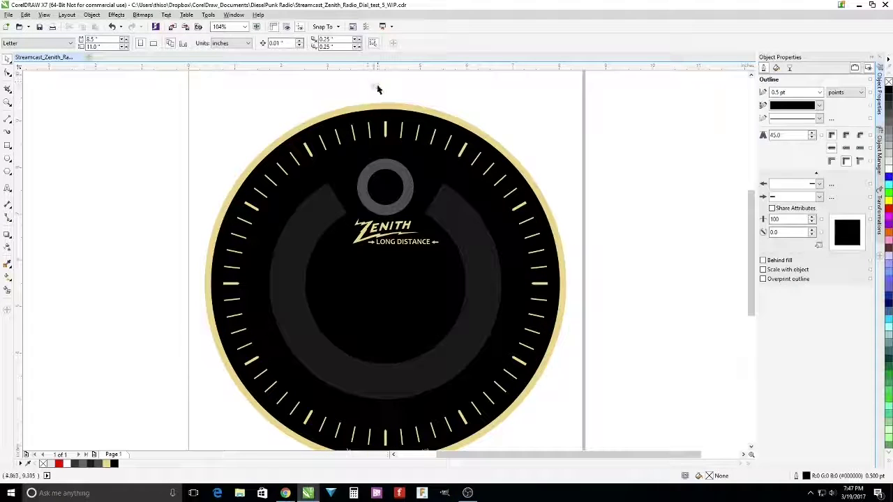
left_click(375, 86)
left_click_drag(375, 84, 385, 114)
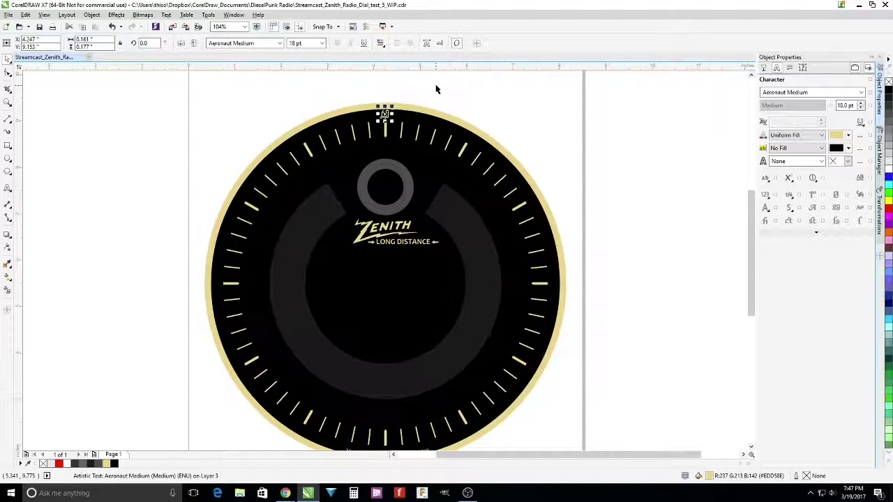
- Align the 60 label and the dial with Align Centers Vertically
left_click(386, 106, "shift")
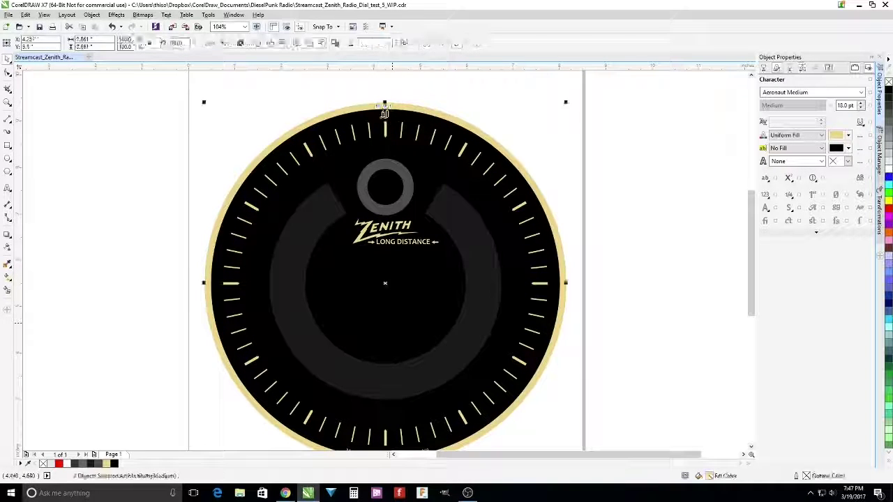
left_click(92, 14)
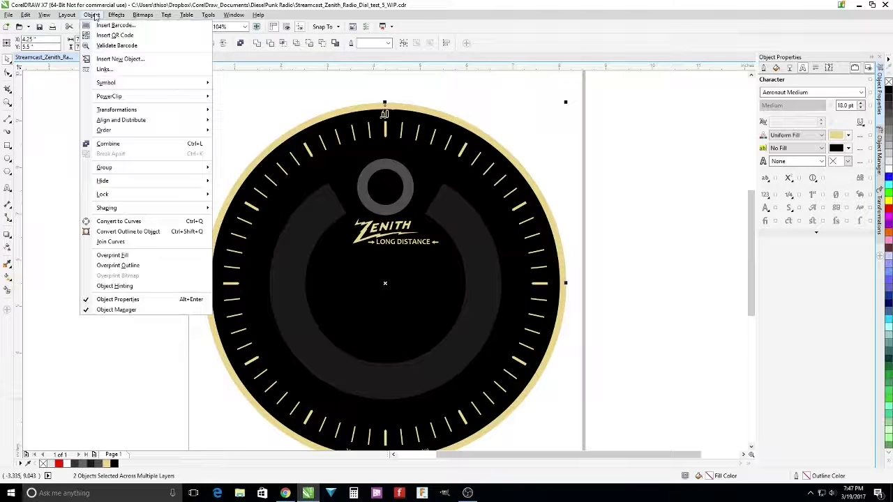
mouse_move(199, 120)
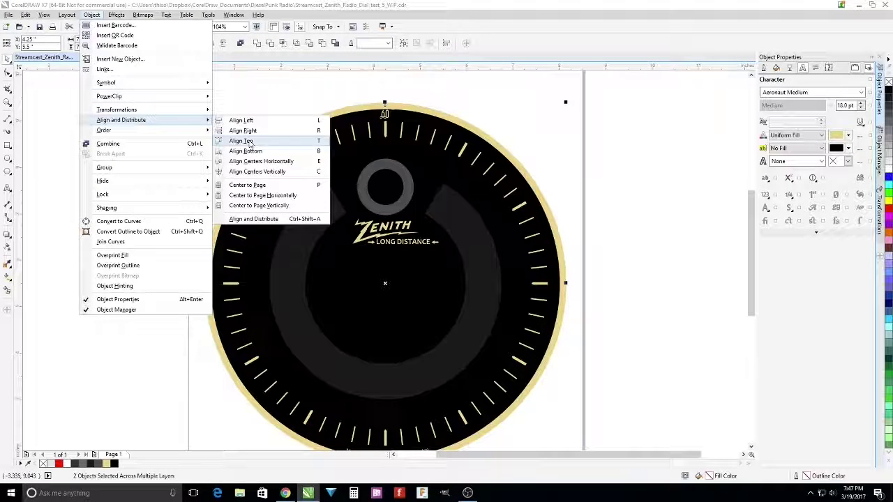
left_click(259, 174)
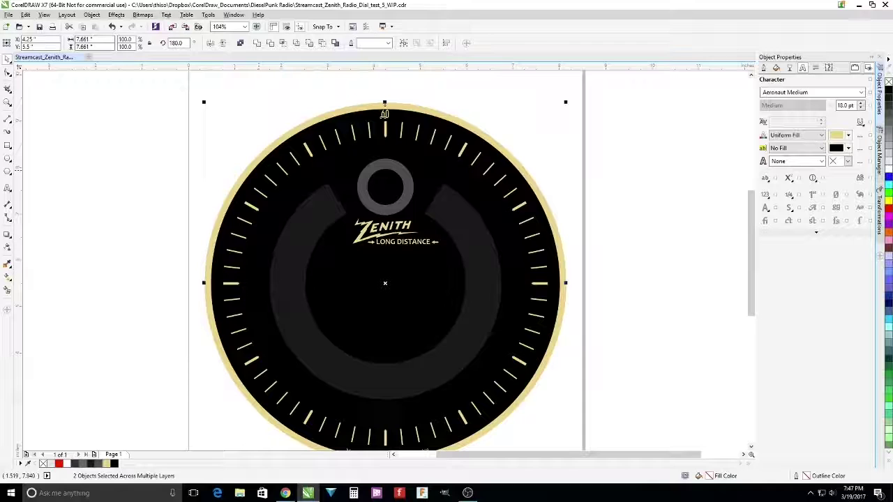
left_click(136, 120)
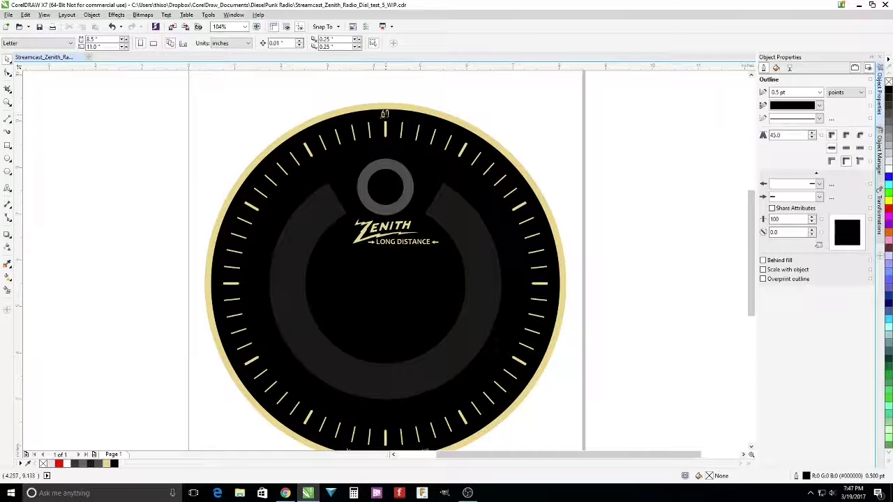
- Rotate the 60 label by 30° with 11 copies around the dial
left_click(385, 113)
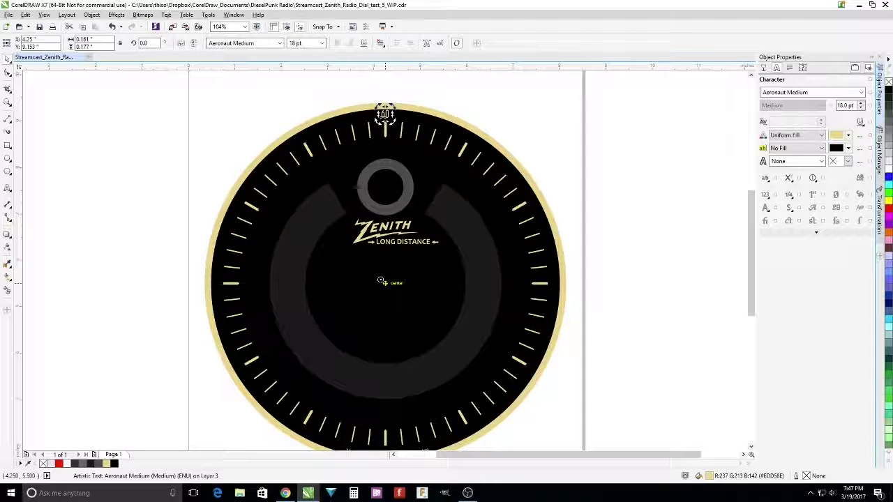
left_click(878, 230)
left_click(795, 85)
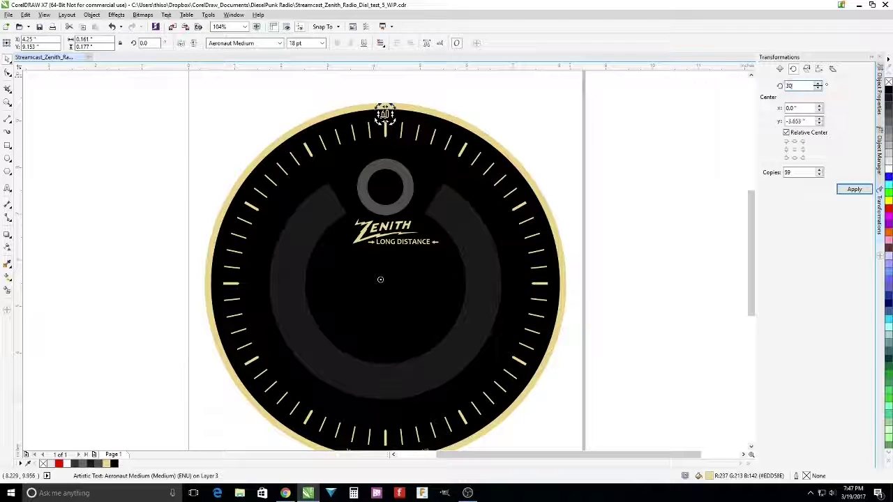
key("Tab")
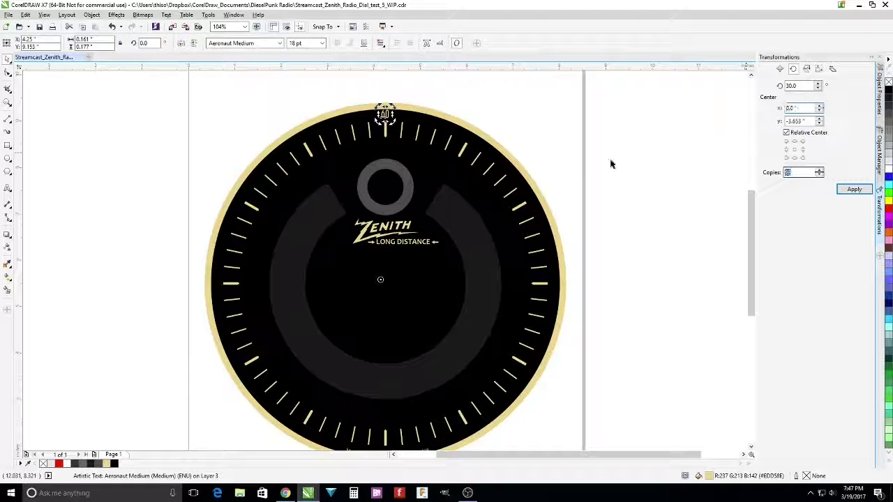
type("11")
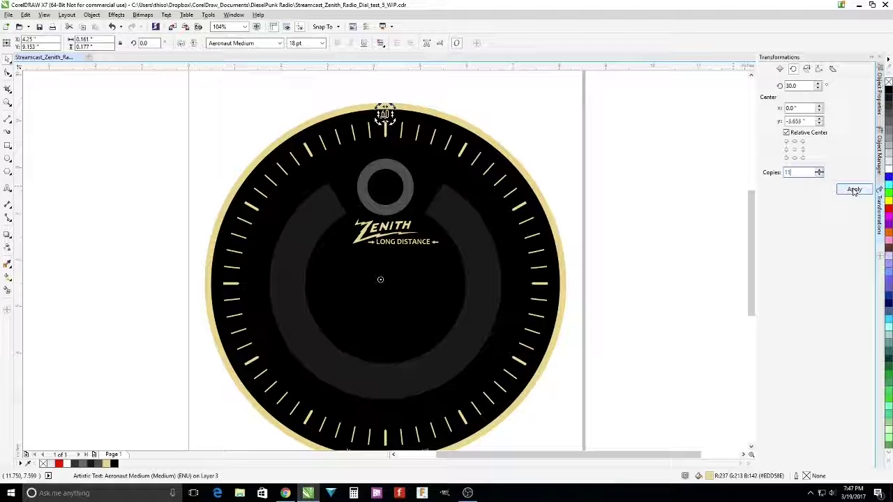
left_click(854, 189)
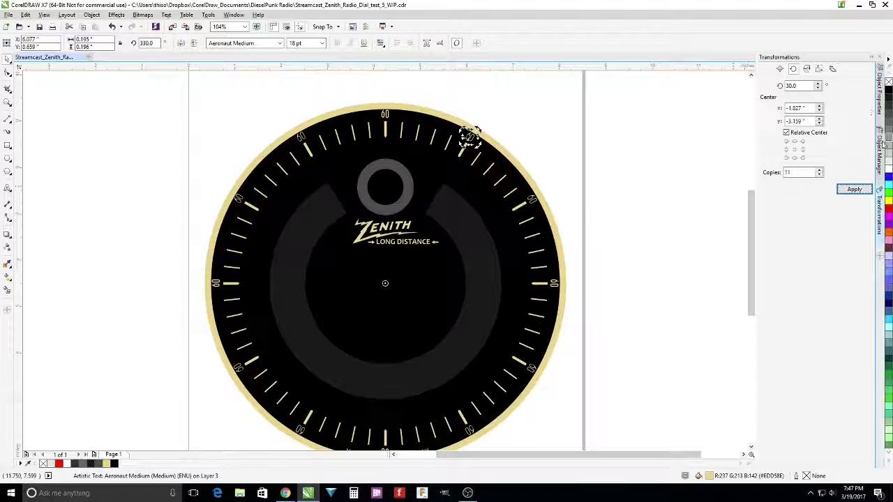
- Group the twelve numerals and name the group 'Numbers'
left_click(879, 149)
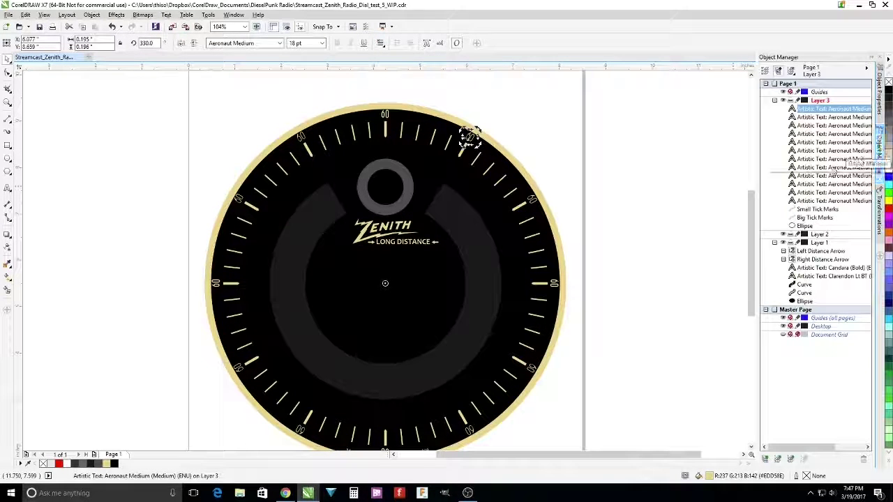
left_click(833, 202, "shift")
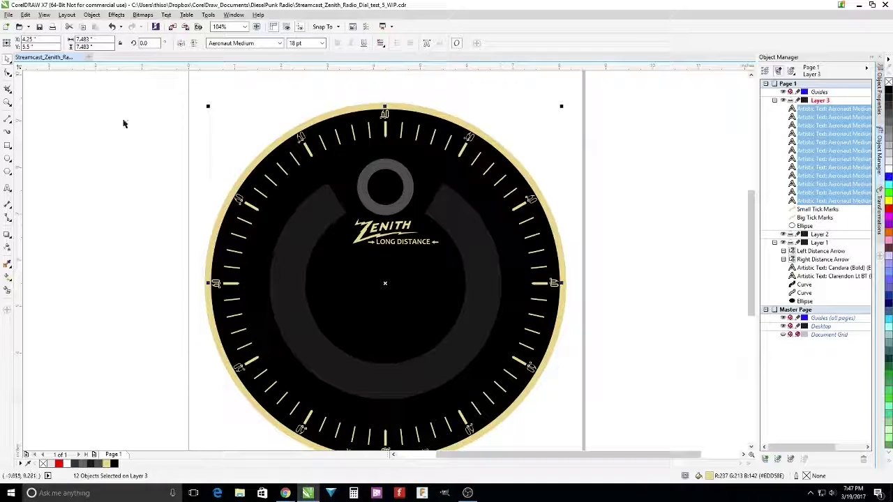
left_click(91, 14)
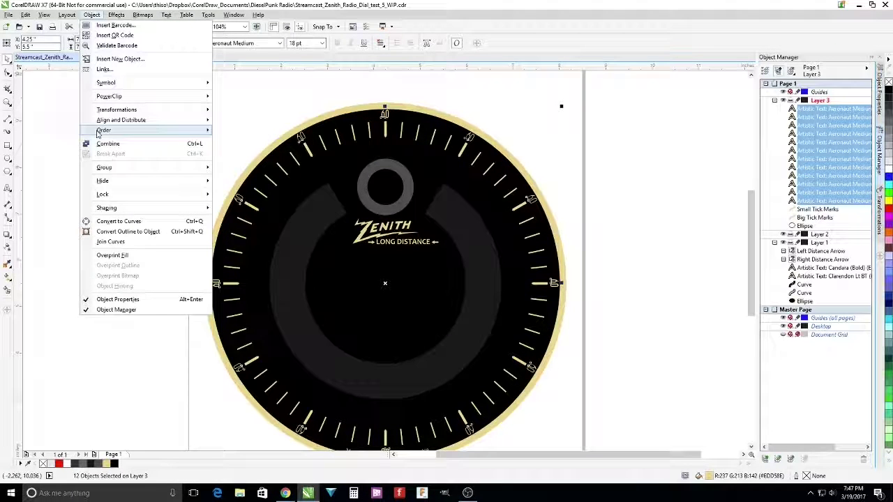
mouse_move(106, 169)
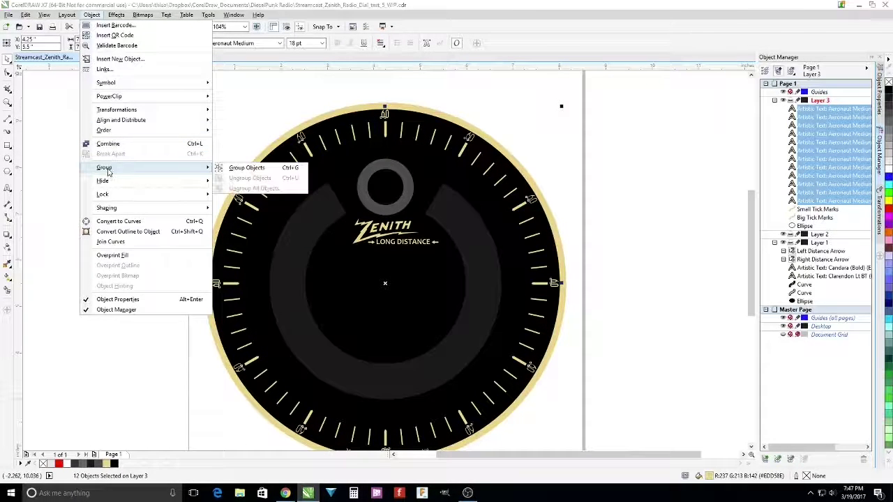
left_click(244, 167)
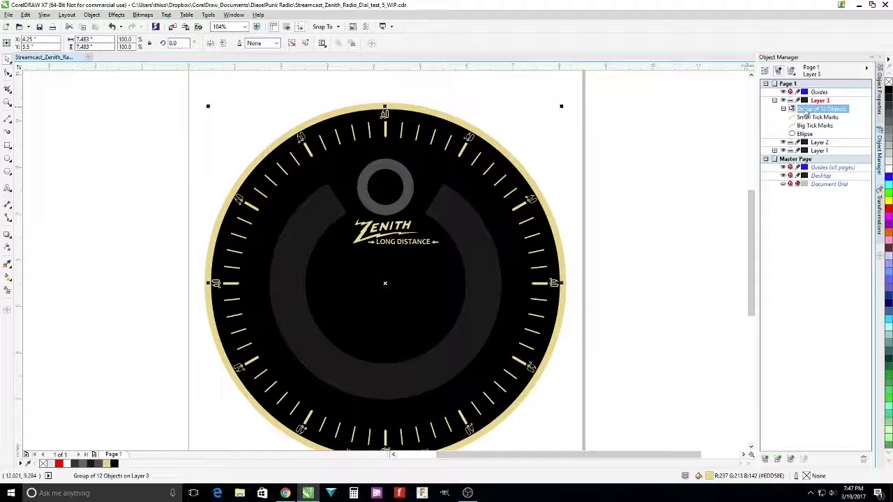
right_click(804, 110)
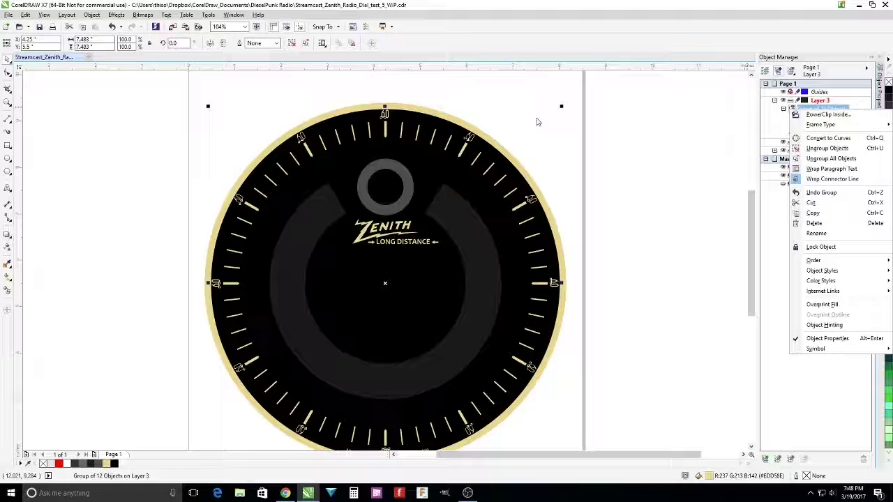
left_click(814, 234)
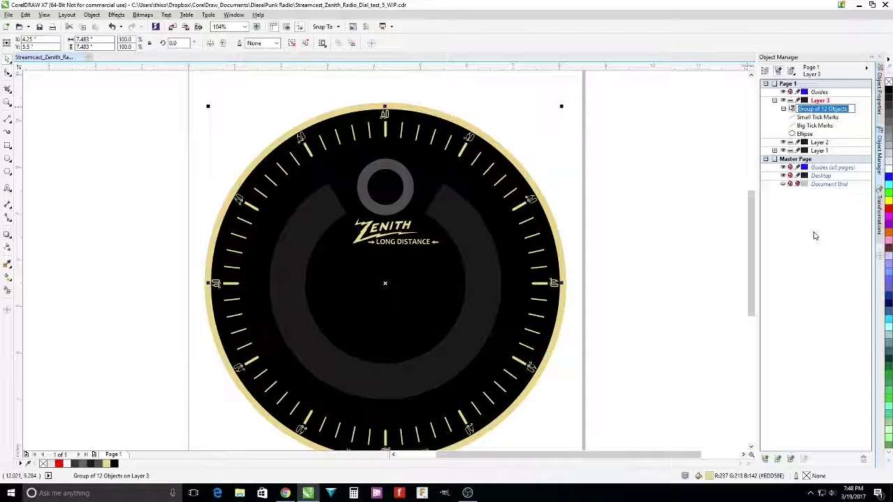
type("N")
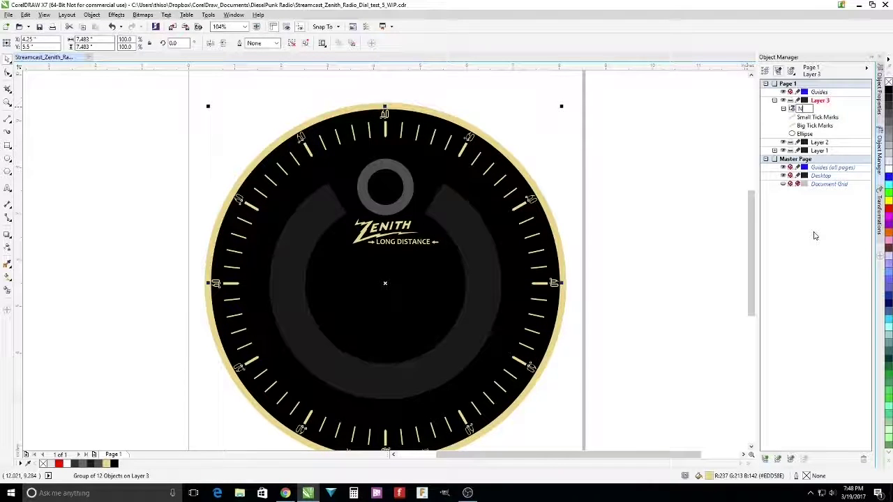
type("umbers")
key("Return")
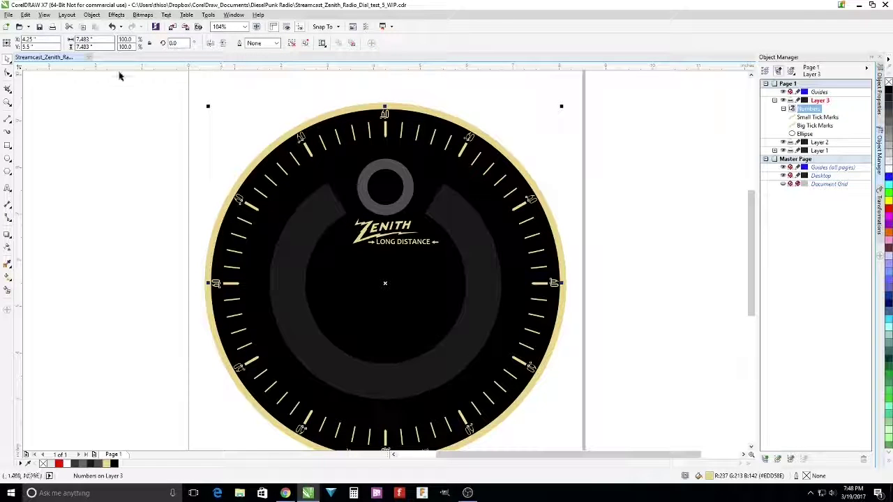
- Center the Numbers group to the page, then ungroup it
left_click(91, 15)
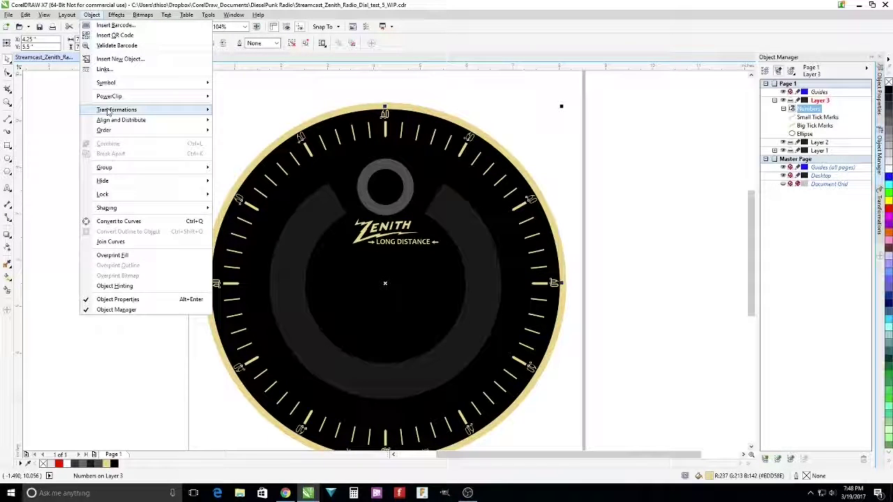
mouse_move(140, 120)
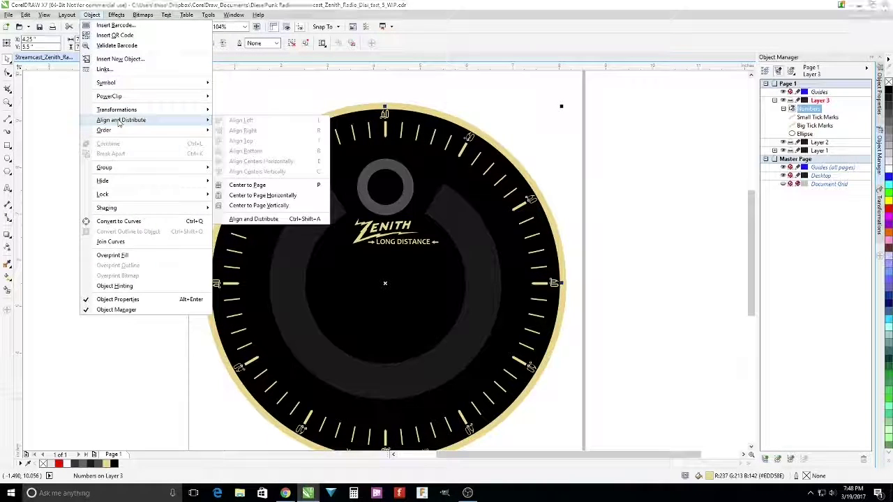
left_click(244, 182)
left_click(148, 130)
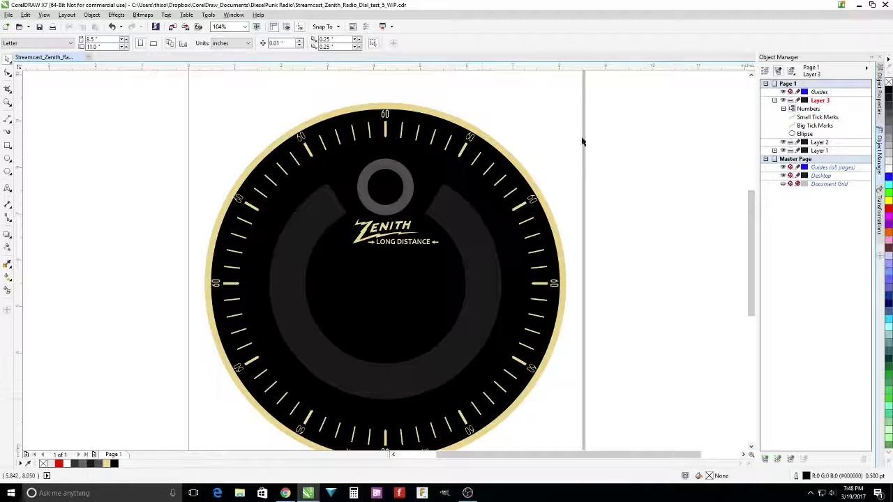
left_click(808, 109)
right_click(808, 109)
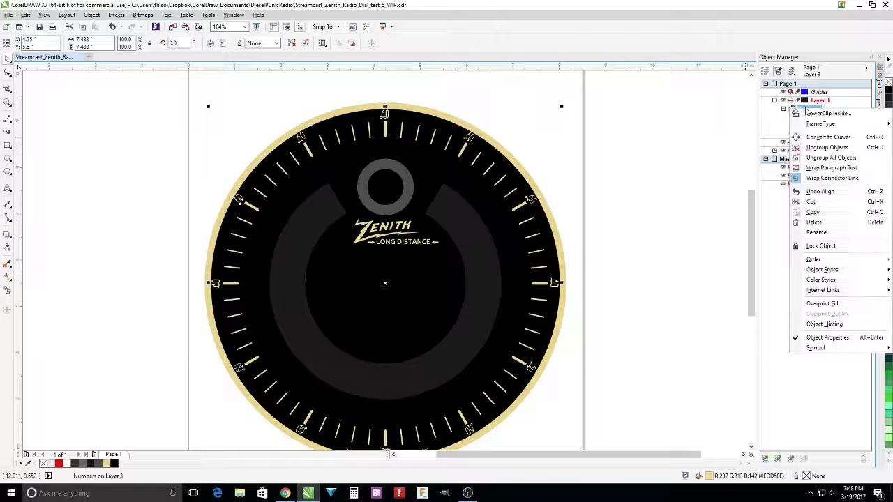
left_click(824, 148)
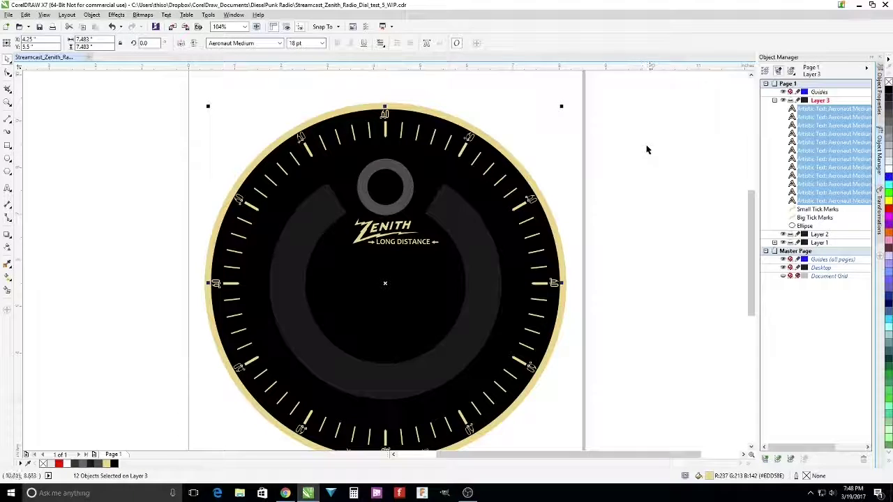
left_click(543, 145)
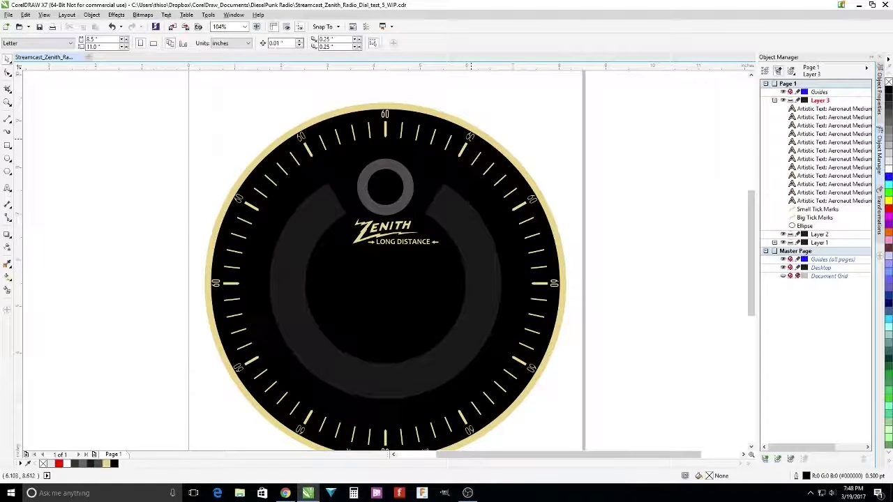
- Relabel the numerals at 330°, 300° and 270° as 5, 10 and 15
left_click(470, 136)
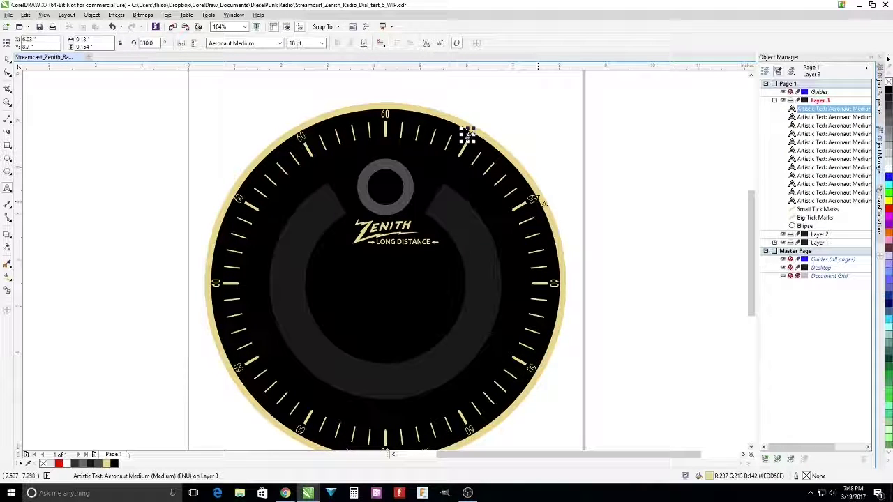
left_click(542, 201)
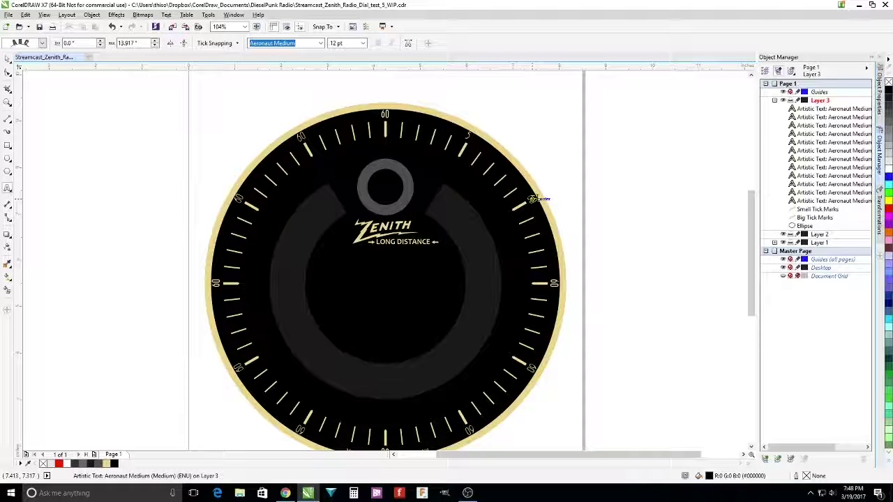
key("ctrl+d")
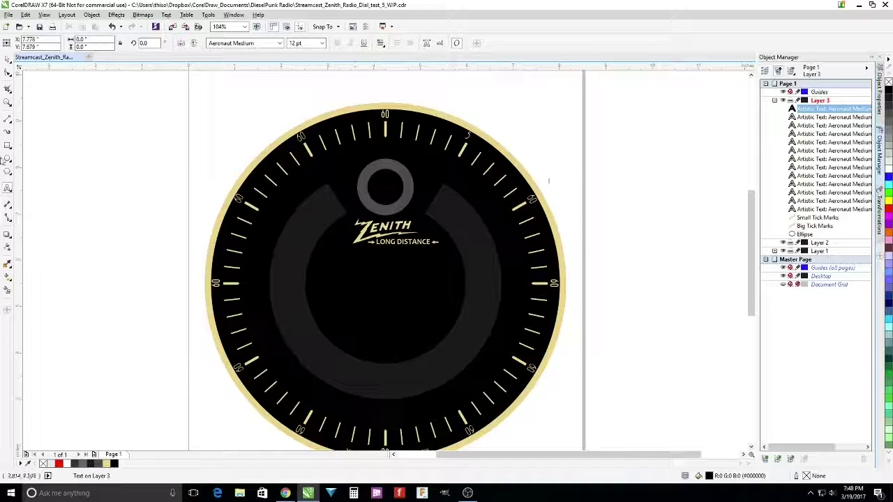
key("Delete")
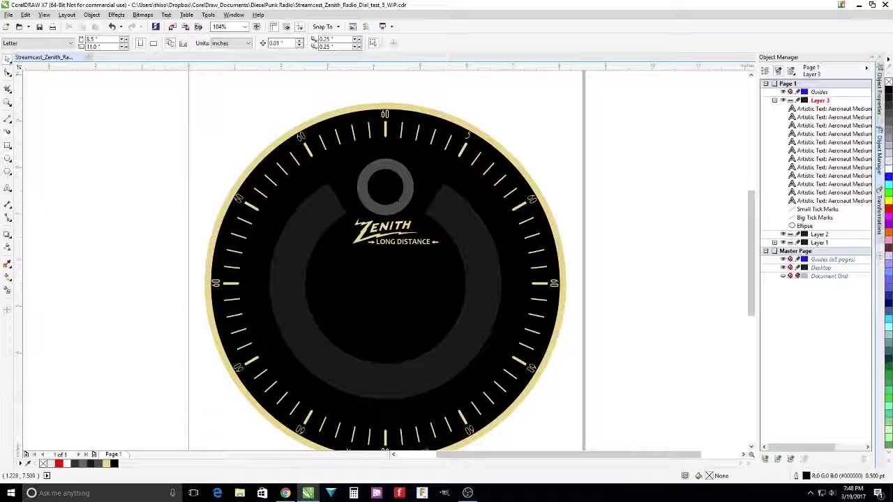
left_click(532, 200)
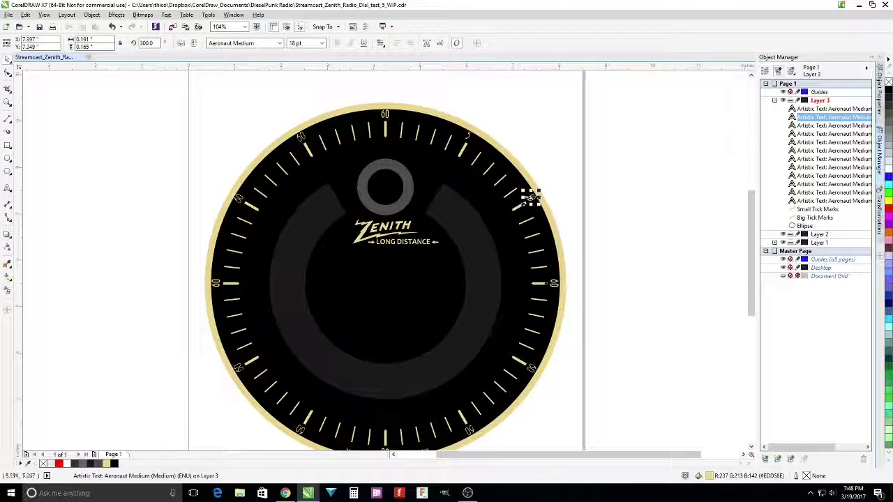
left_click(552, 283)
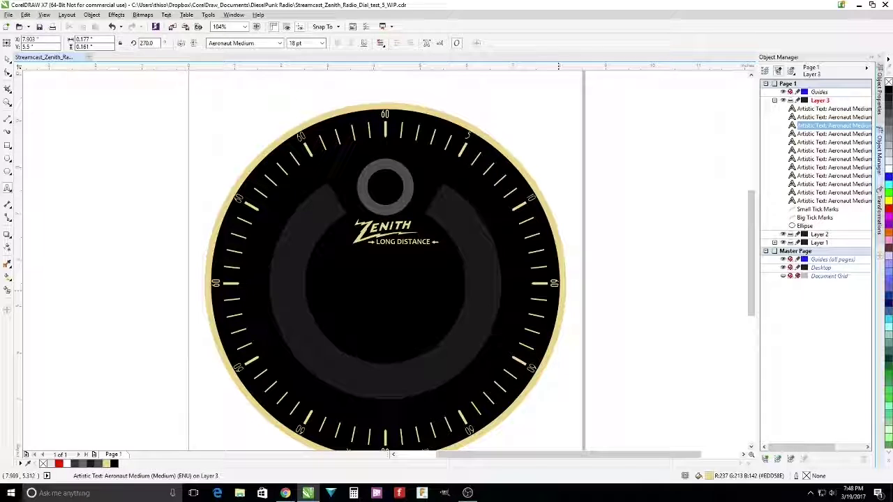
left_click_drag(553, 283, 551, 281)
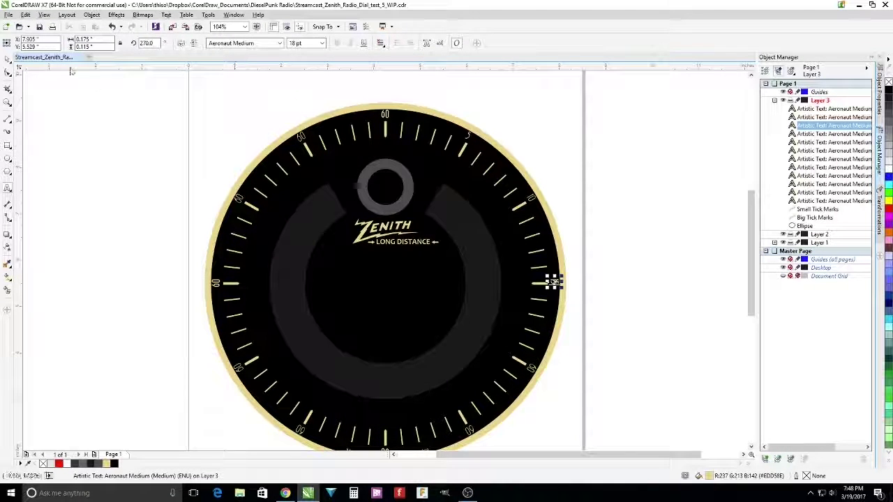
left_click(7, 60)
left_click(499, 107)
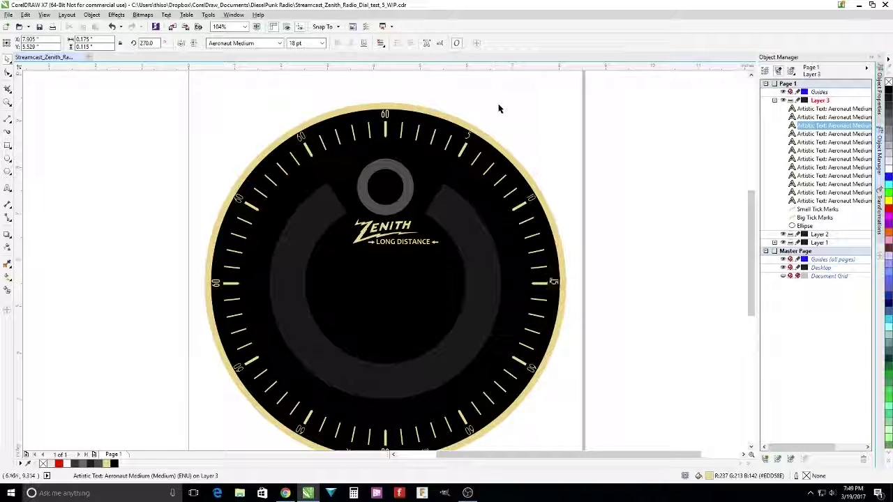